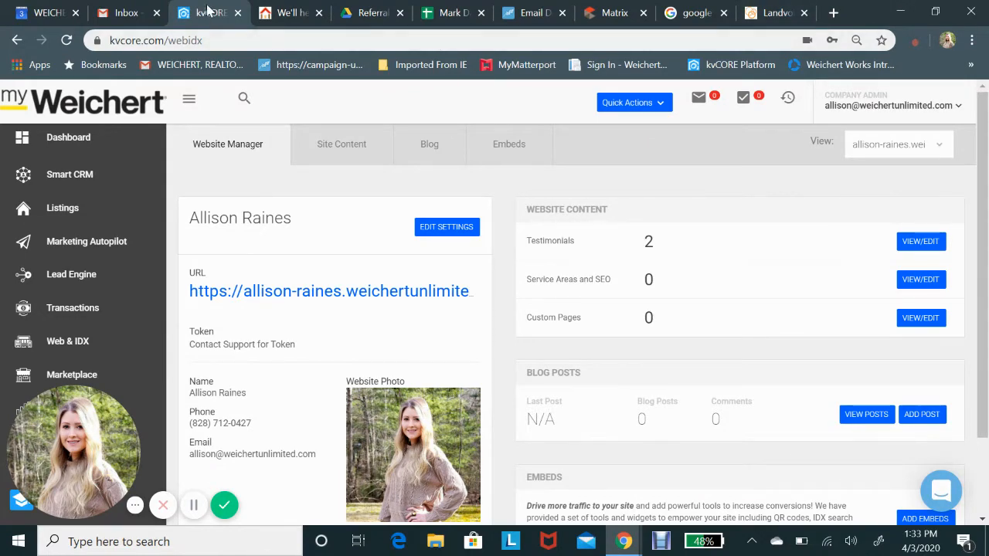
# Switch to the Gmail inbox and open Google Forms from the Google apps list.
pyautogui.click(137, 9)
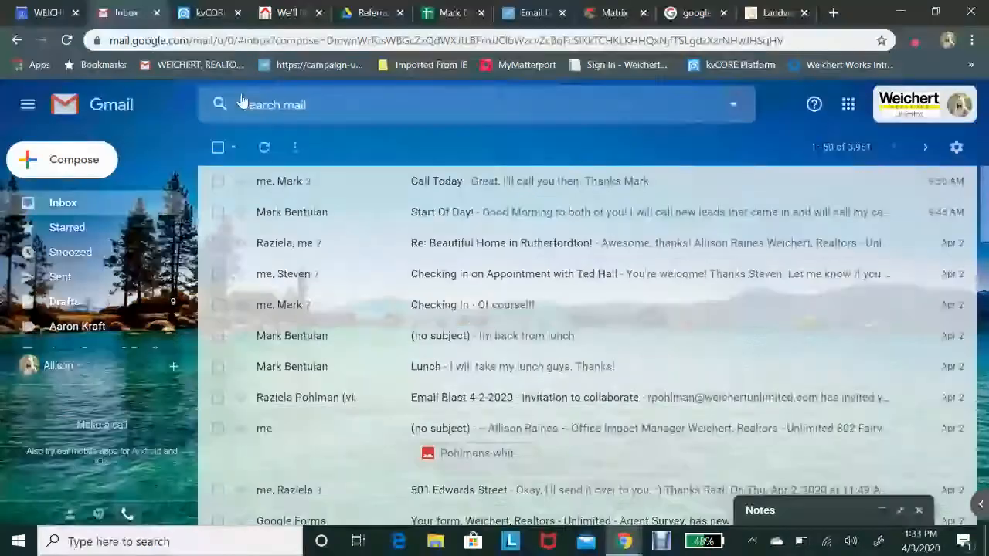
pyautogui.click(265, 148)
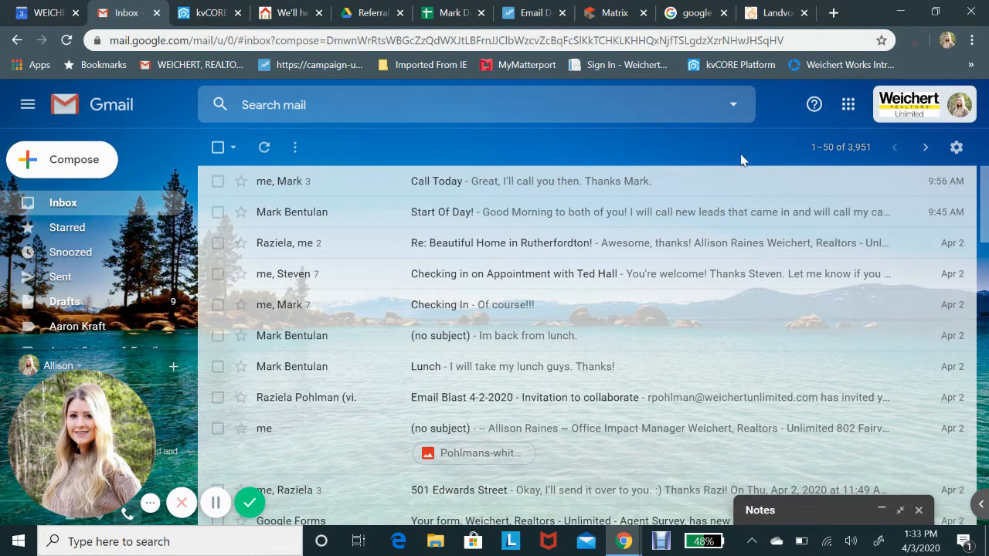
pyautogui.click(849, 106)
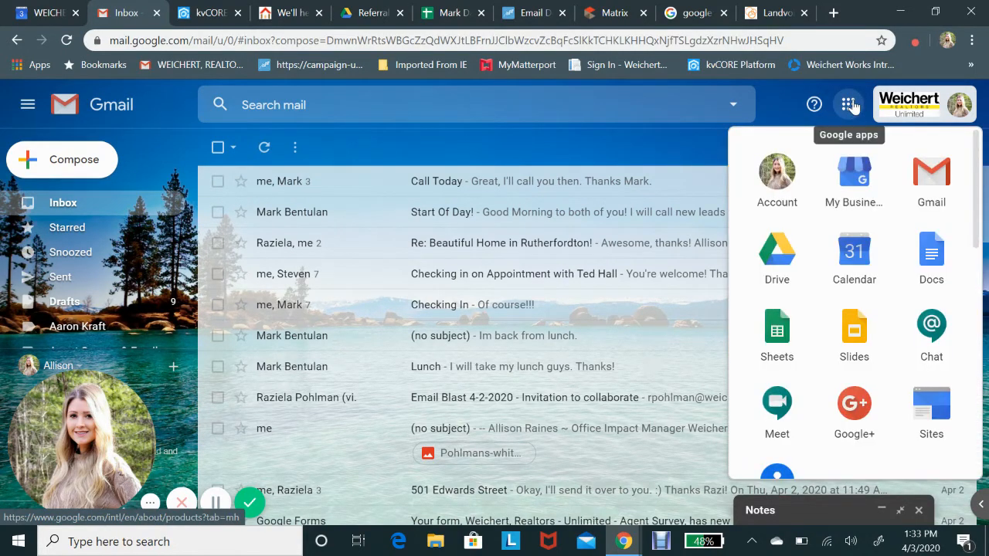
pyautogui.scroll(-3, 849, 294)
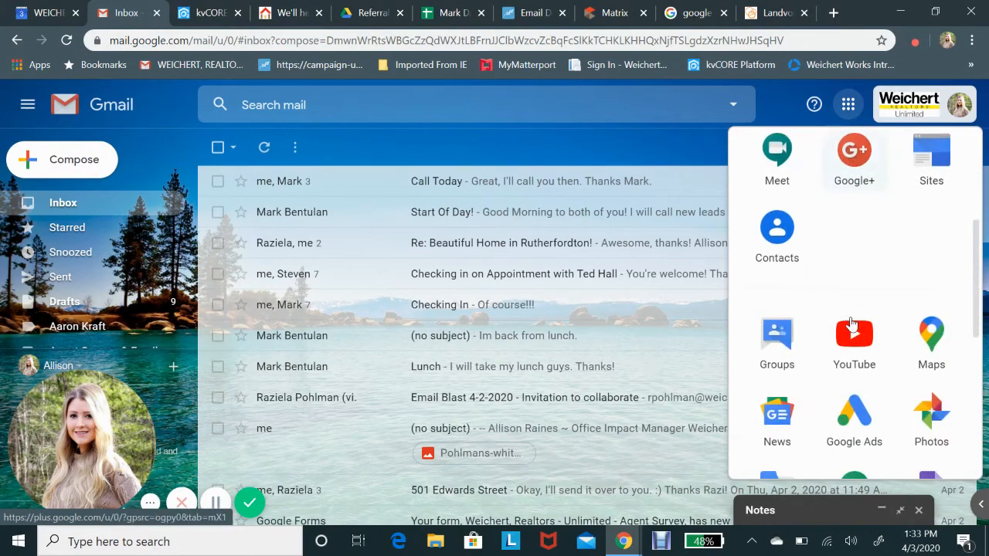
pyautogui.scroll(-3, 852, 323)
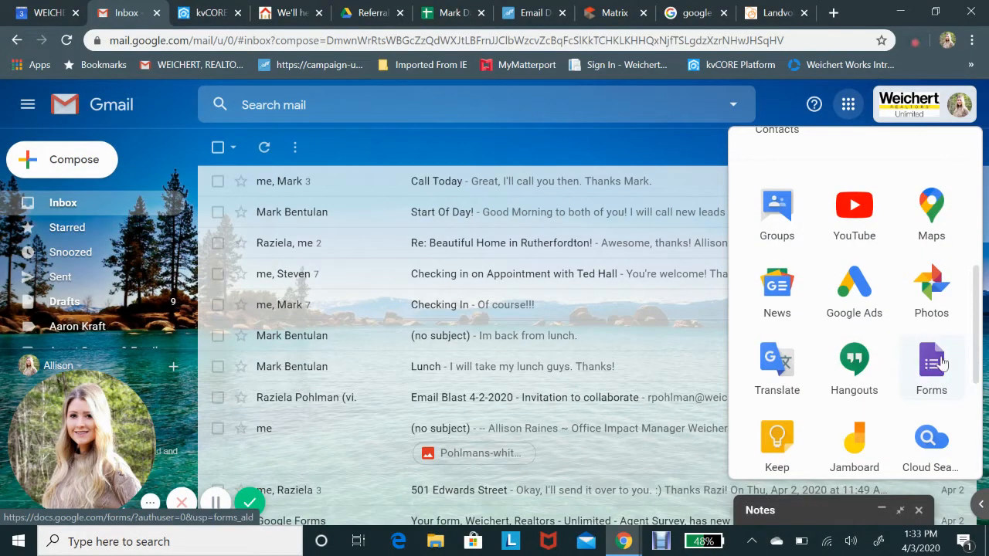
pyautogui.click(934, 361)
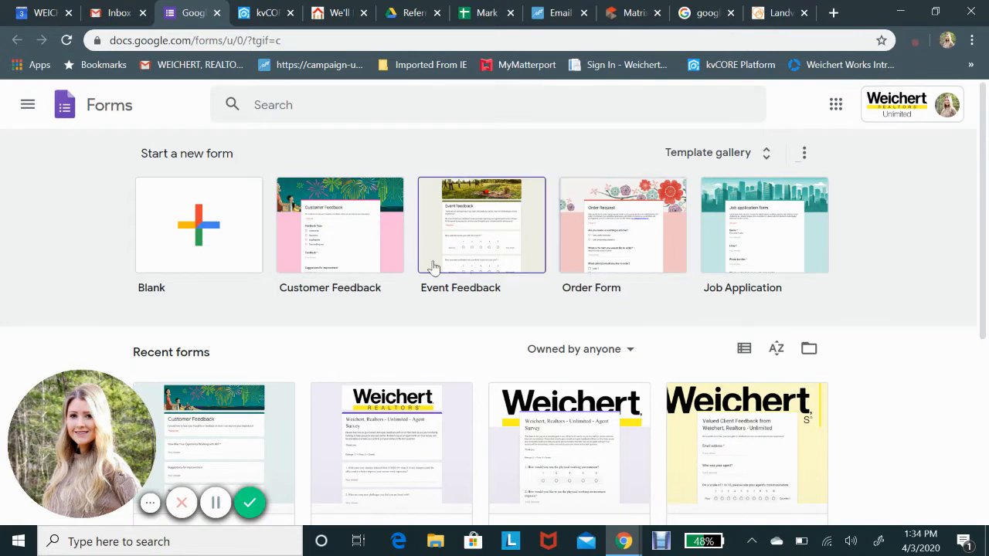
# Browse the general template gallery and create a new form from the Customer Feedback template.
pyautogui.scroll(-2, 570, 324)
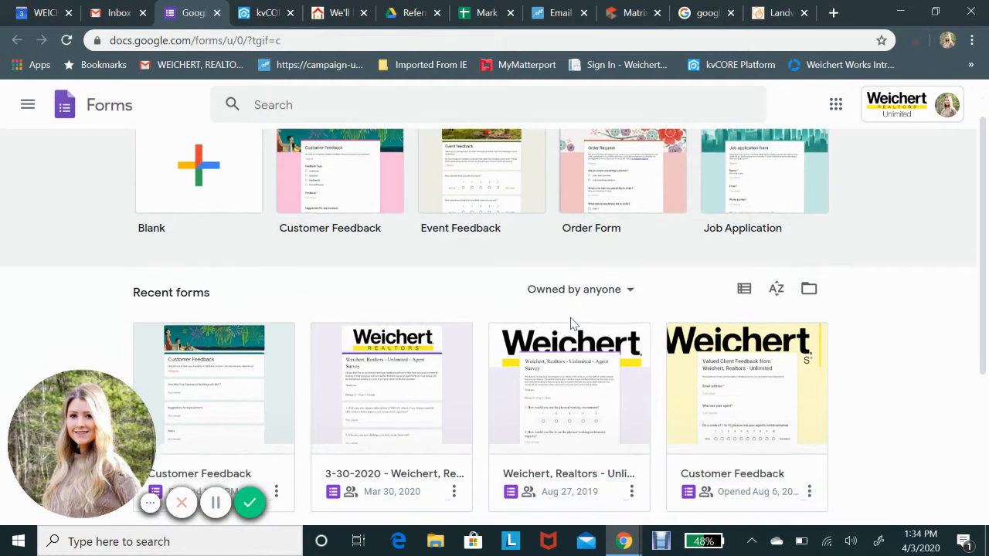
pyautogui.scroll(-1, 544, 373)
pyautogui.scroll(3, 505, 294)
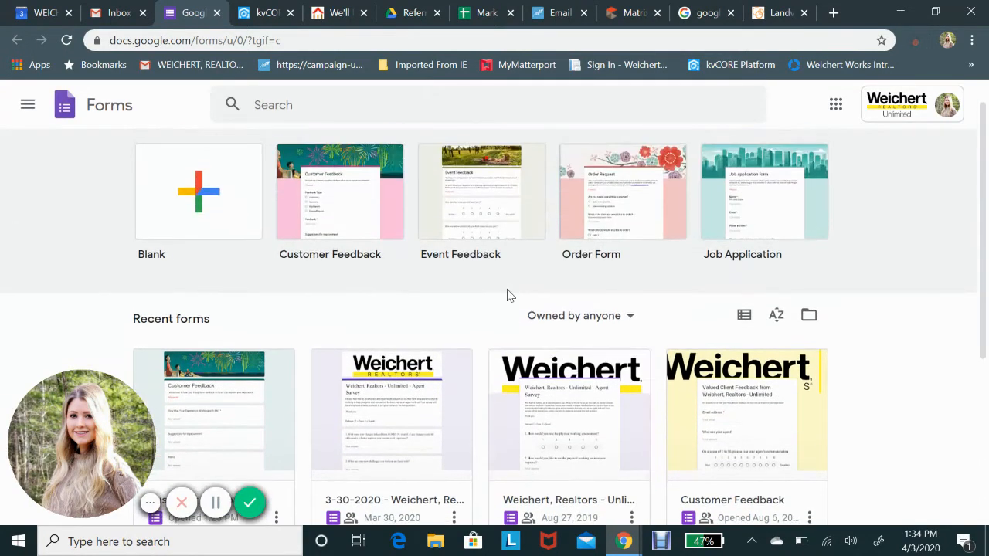
pyautogui.scroll(1, 563, 222)
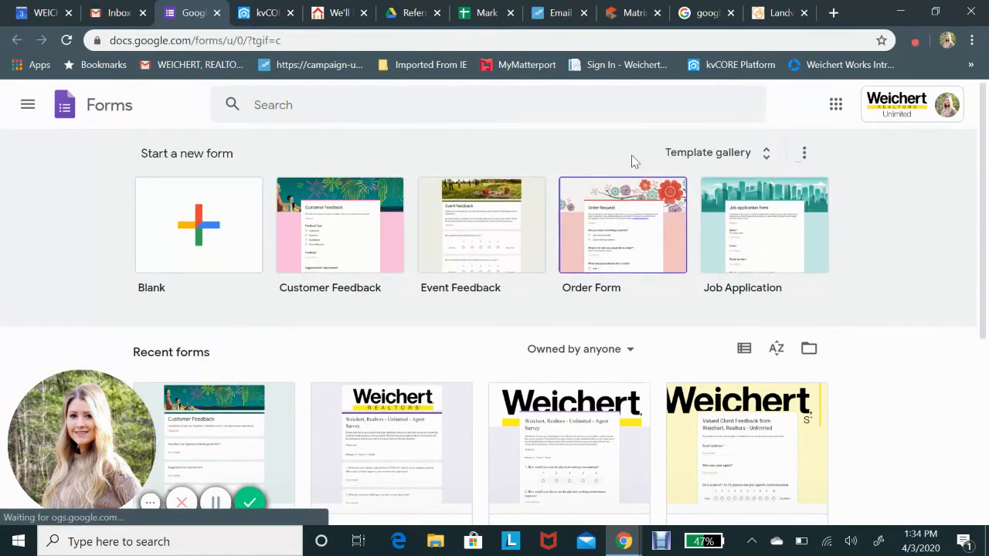
pyautogui.click(703, 160)
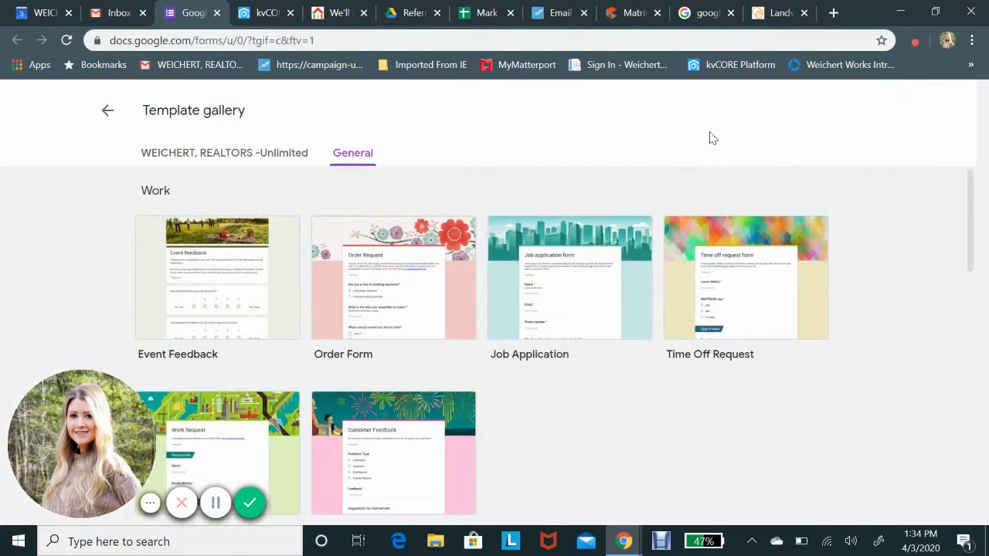
pyautogui.scroll(-1, 684, 188)
pyautogui.scroll(-1, 541, 329)
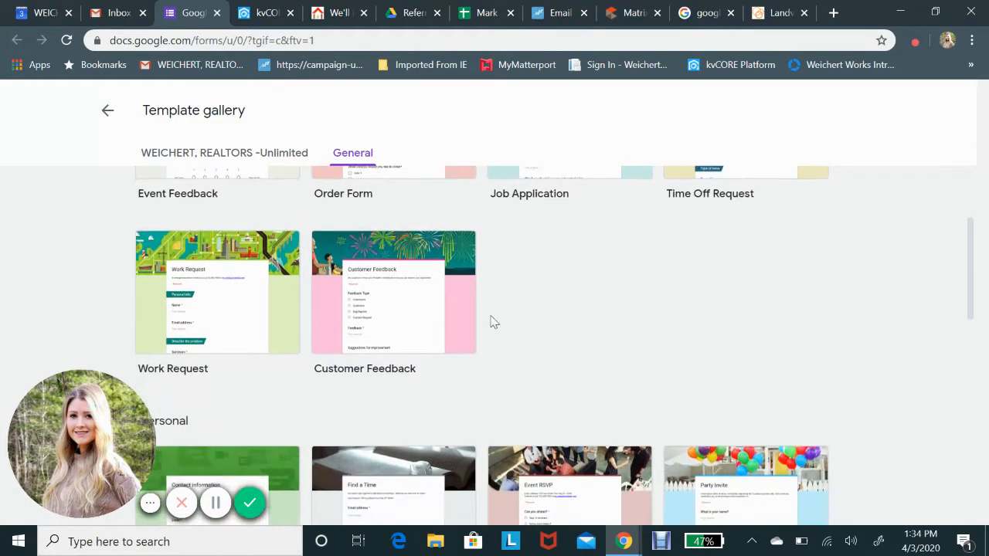
pyautogui.click(403, 279)
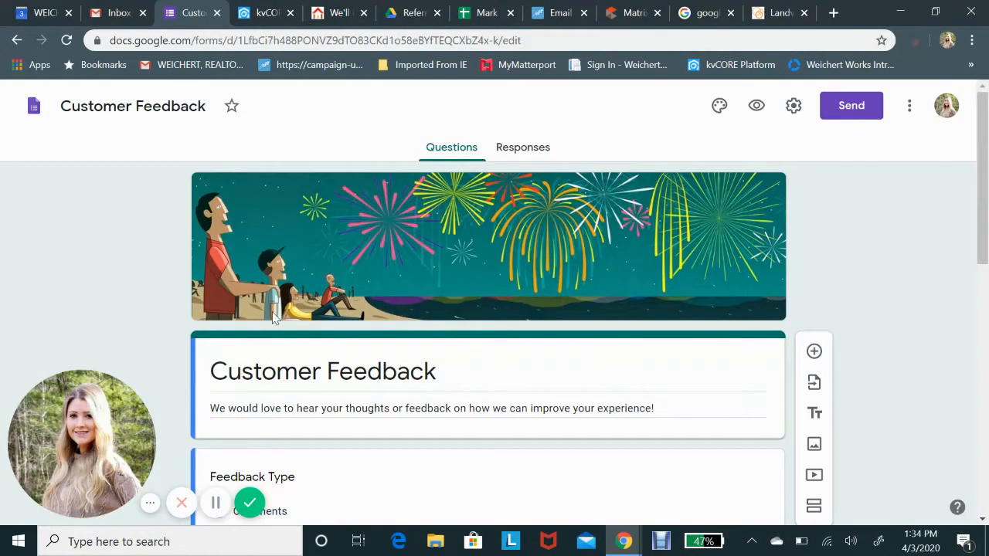
# Examine the new form's title, description and the answer options of its Feedback Type question.
pyautogui.scroll(-1, 437, 353)
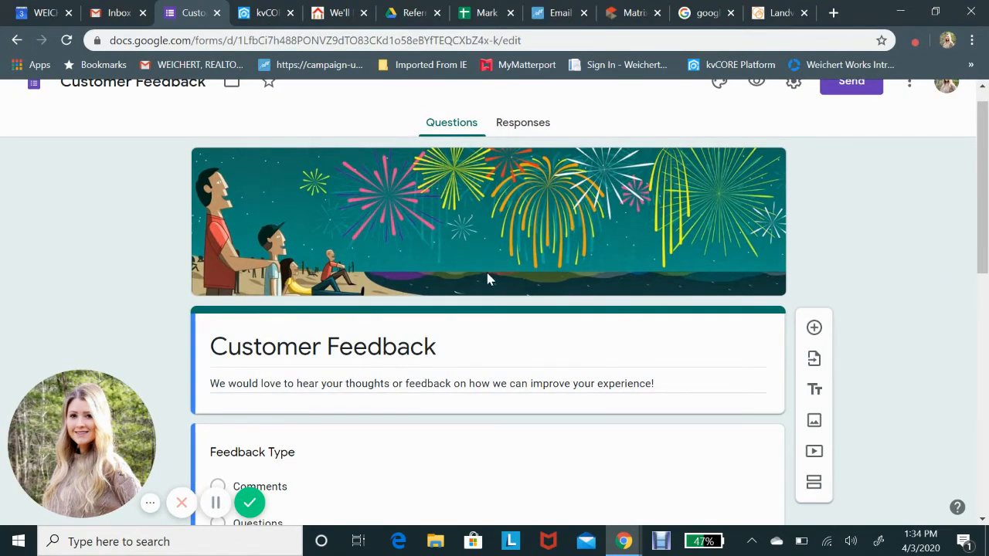
pyautogui.scroll(-1, 529, 286)
pyautogui.click(460, 274)
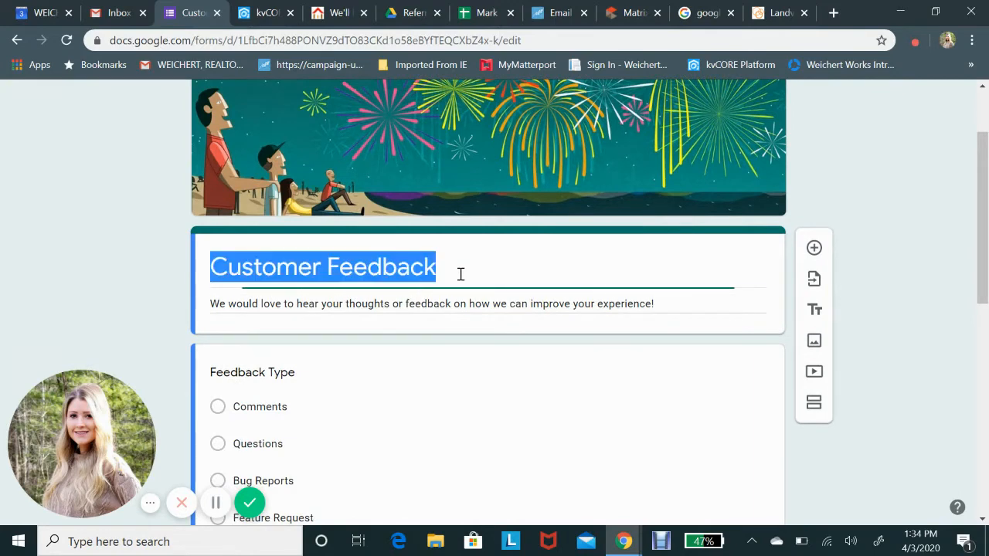
pyautogui.click(472, 260)
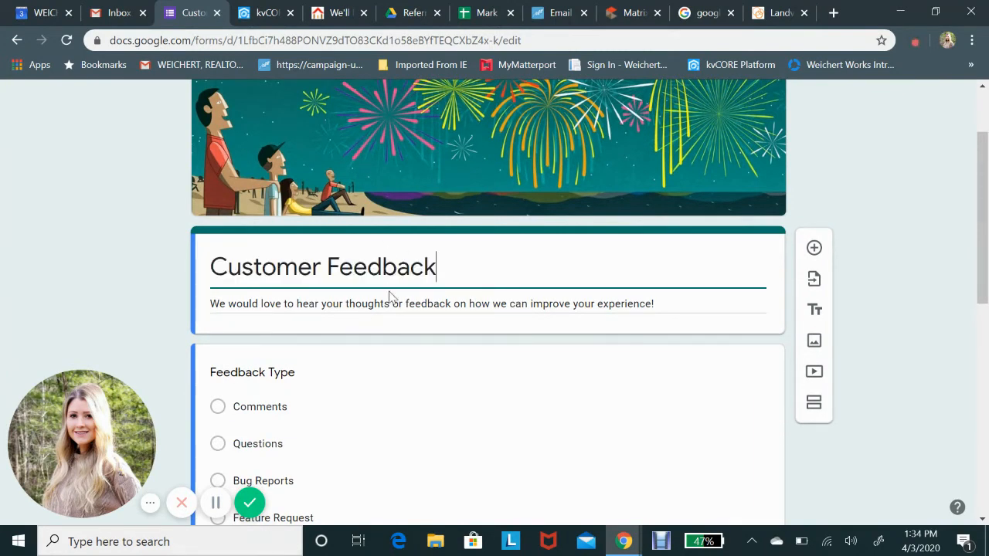
pyautogui.tripleClick(369, 303)
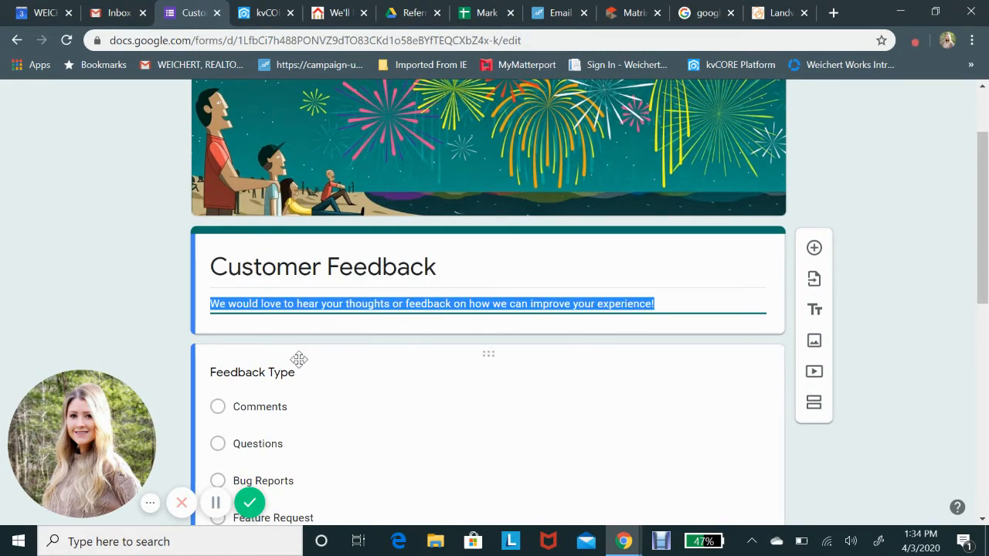
pyautogui.scroll(-1, 302, 441)
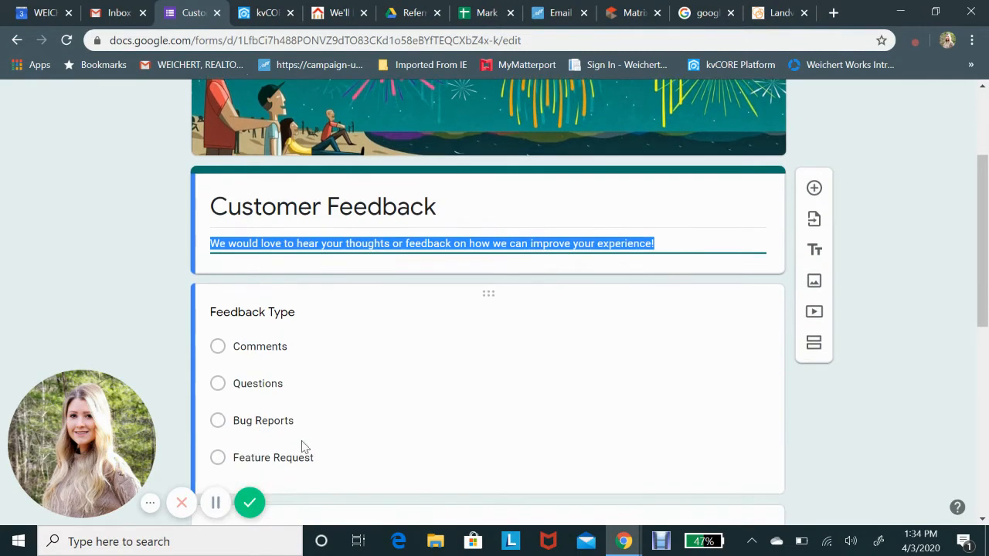
pyautogui.scroll(-1, 358, 400)
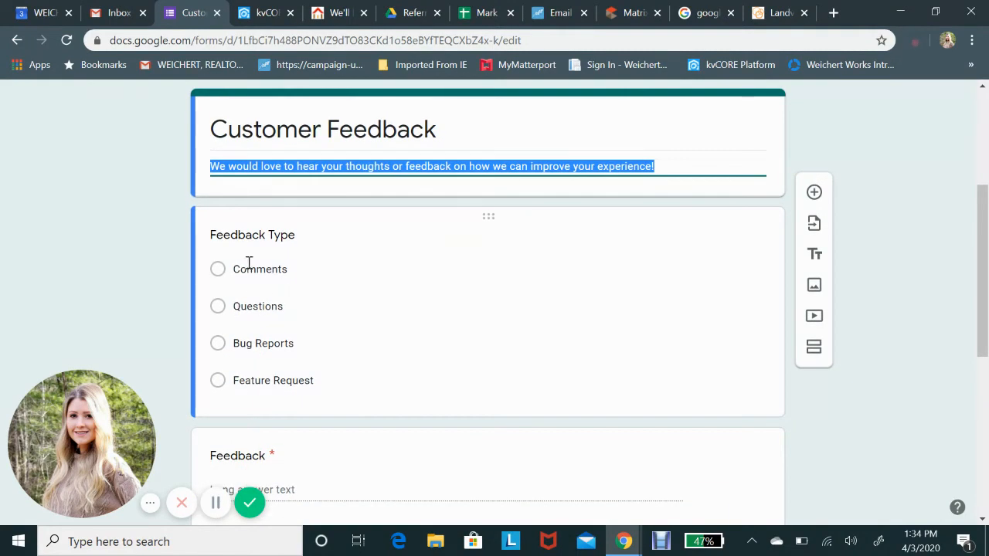
pyautogui.scroll(-1, 271, 363)
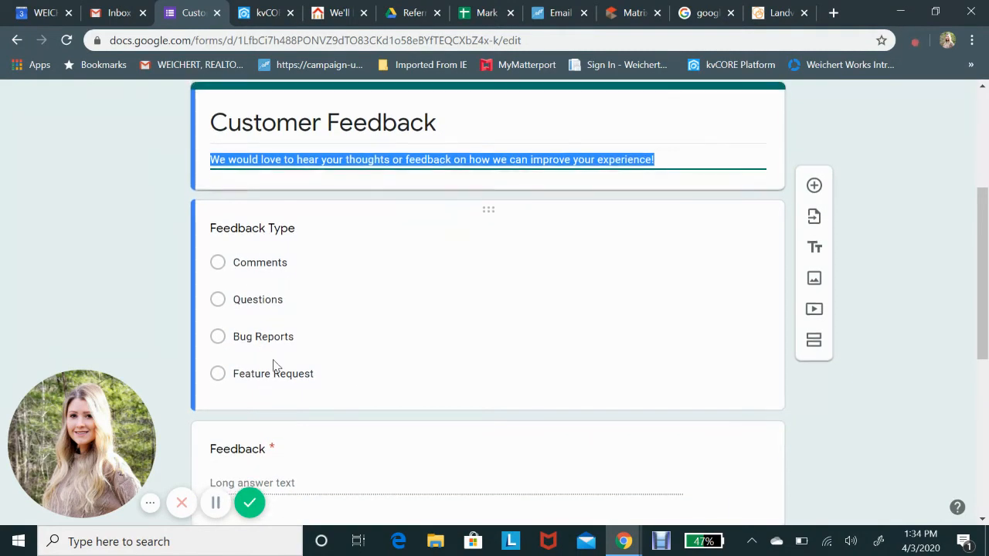
# Change the Feedback Type question to a Paragraph answer and retitle it "How was Your Experience?".
pyautogui.click(218, 263)
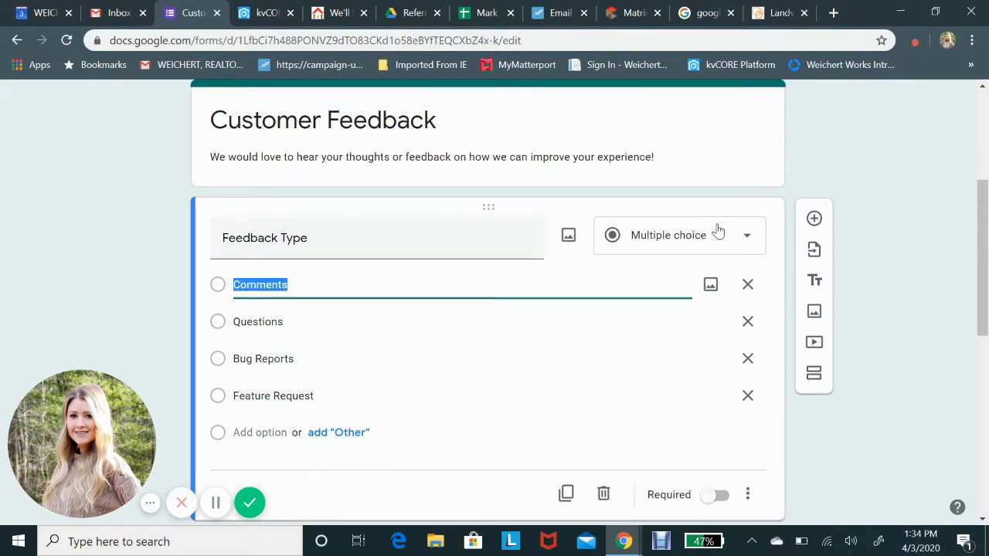
pyautogui.click(717, 231)
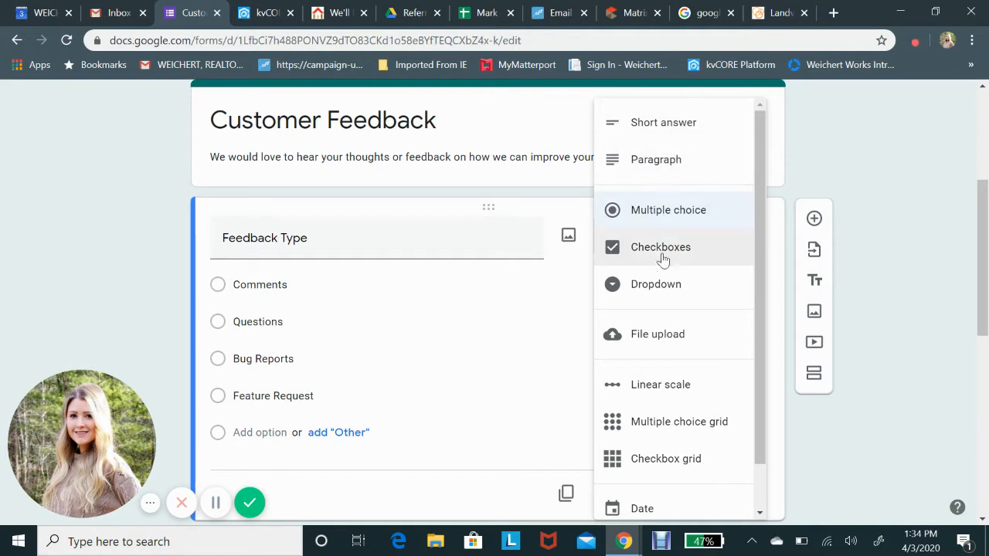
pyautogui.click(659, 167)
pyautogui.tripleClick(323, 238)
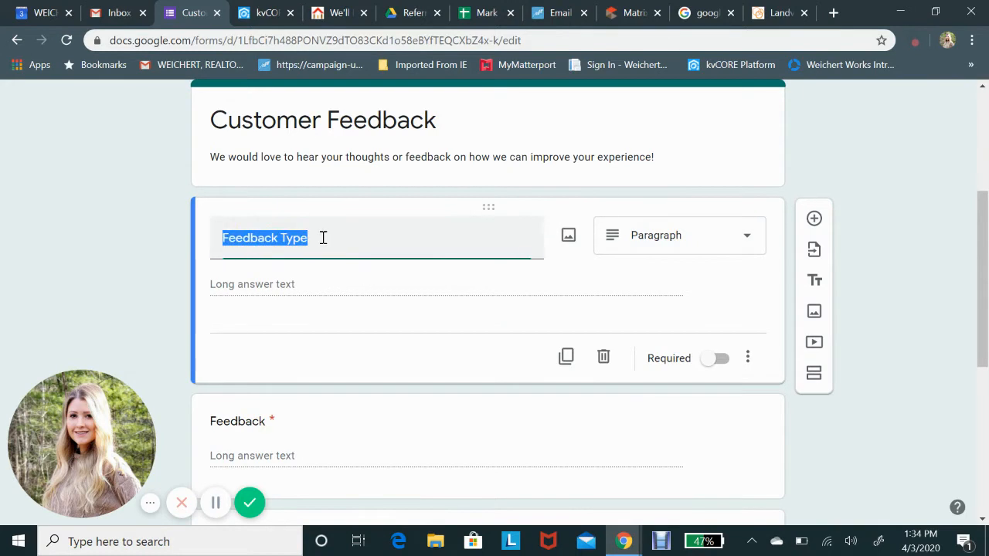
pyautogui.write('Ho')
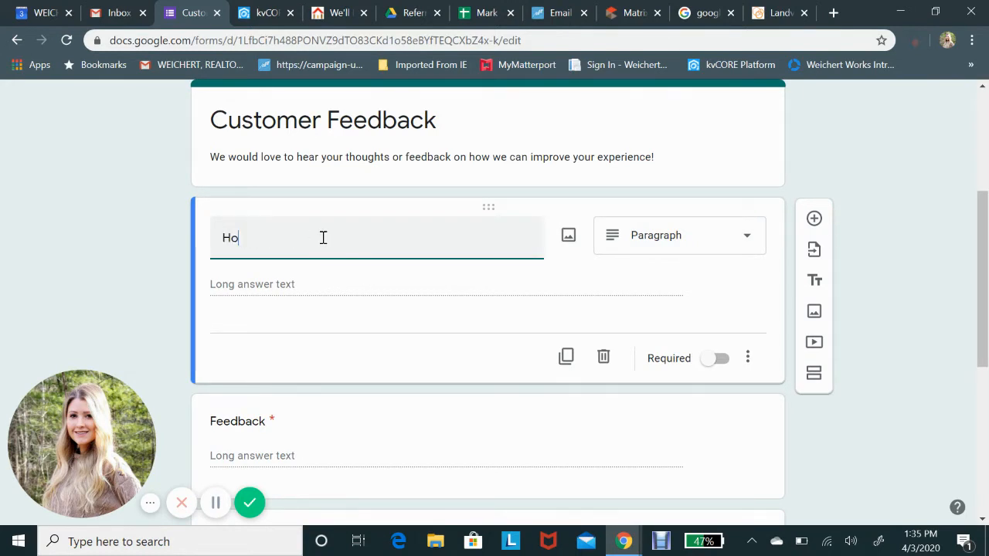
pyautogui.write('w was Your Experience?')
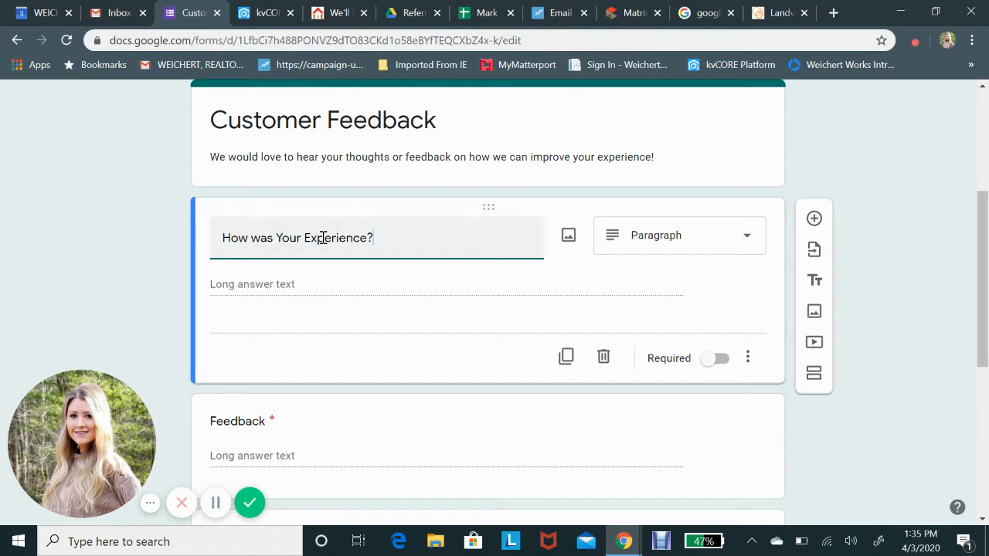
pyautogui.click(298, 286)
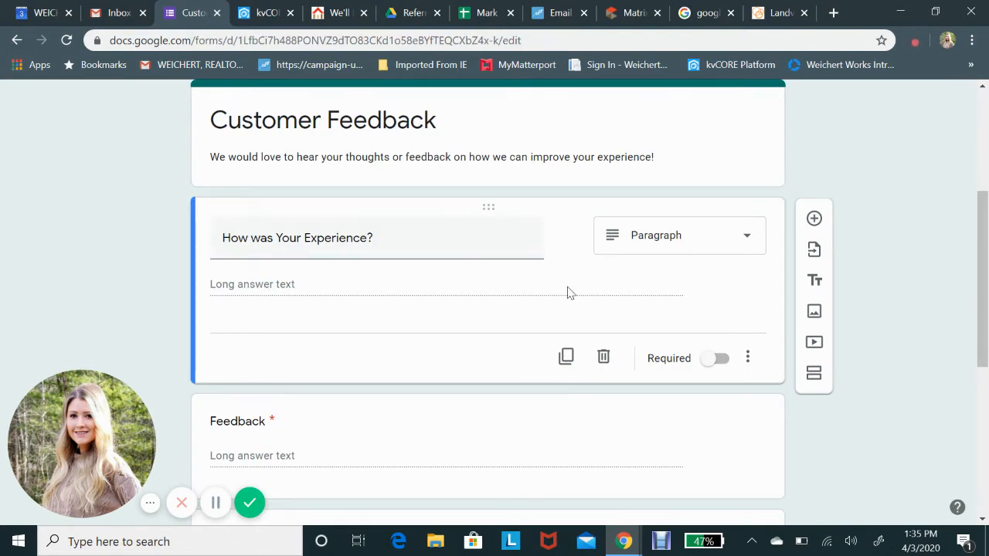
# Make the "How was Your Experience?" question required and switch the requirement back off.
pyautogui.click(720, 360)
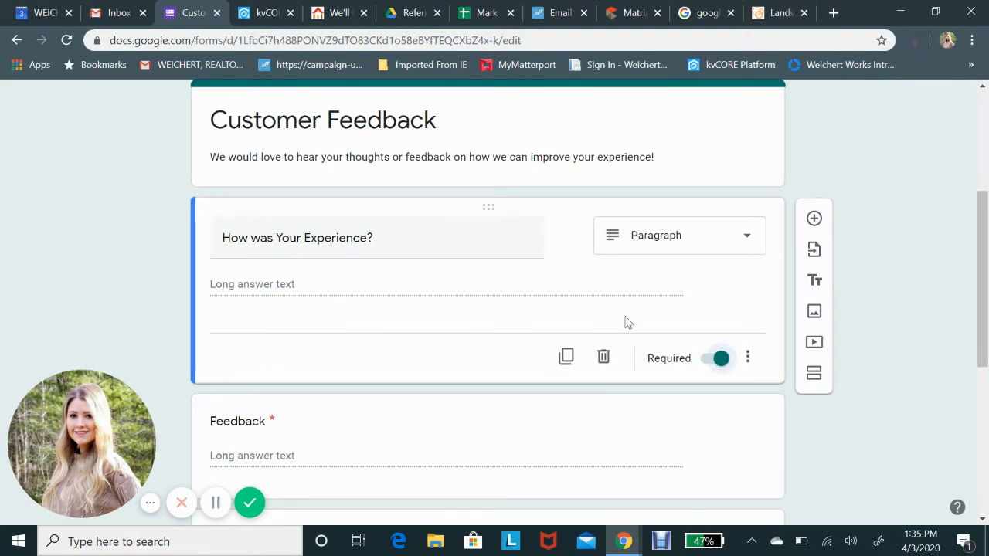
pyautogui.click(720, 359)
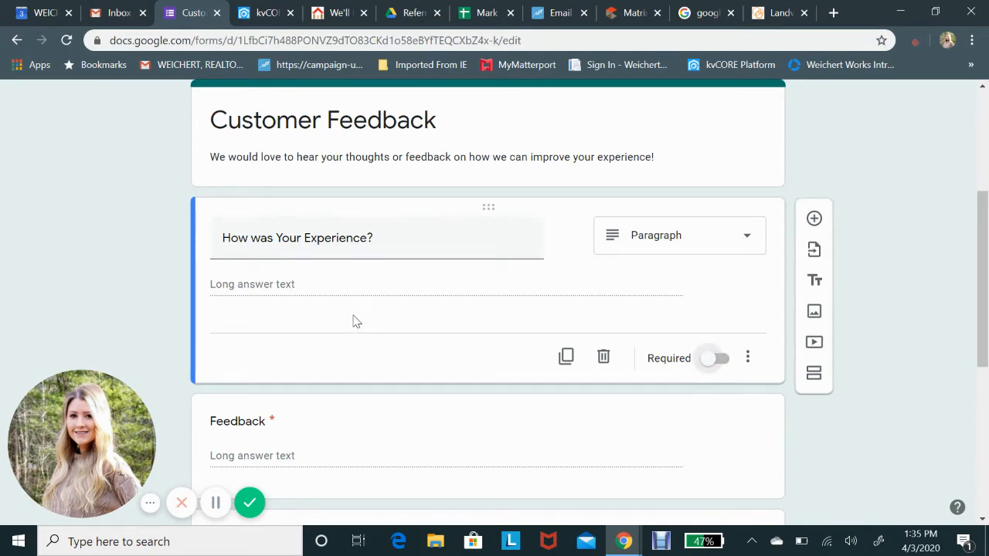
# Review the form's remaining questions, from Feedback and Suggestions for improvement down to Name and Email.
pyautogui.scroll(-5, 333, 384)
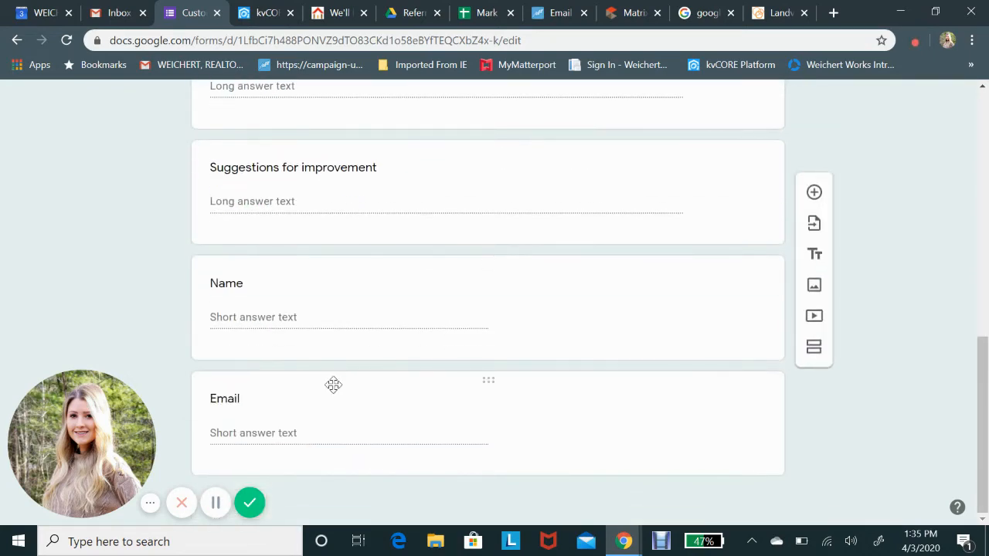
pyautogui.scroll(4, 336, 324)
pyautogui.scroll(-4, 296, 411)
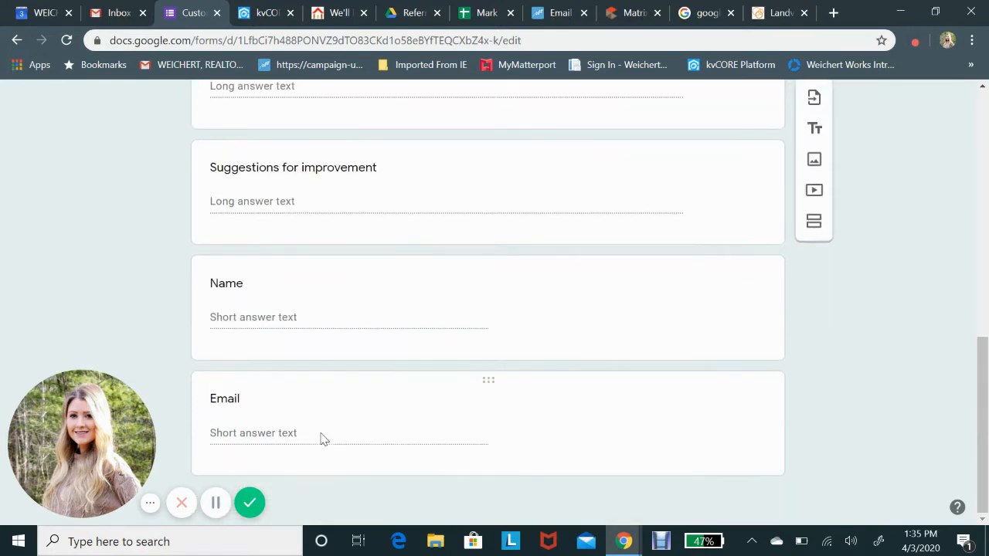
pyautogui.scroll(4, 347, 278)
pyautogui.scroll(1, 378, 317)
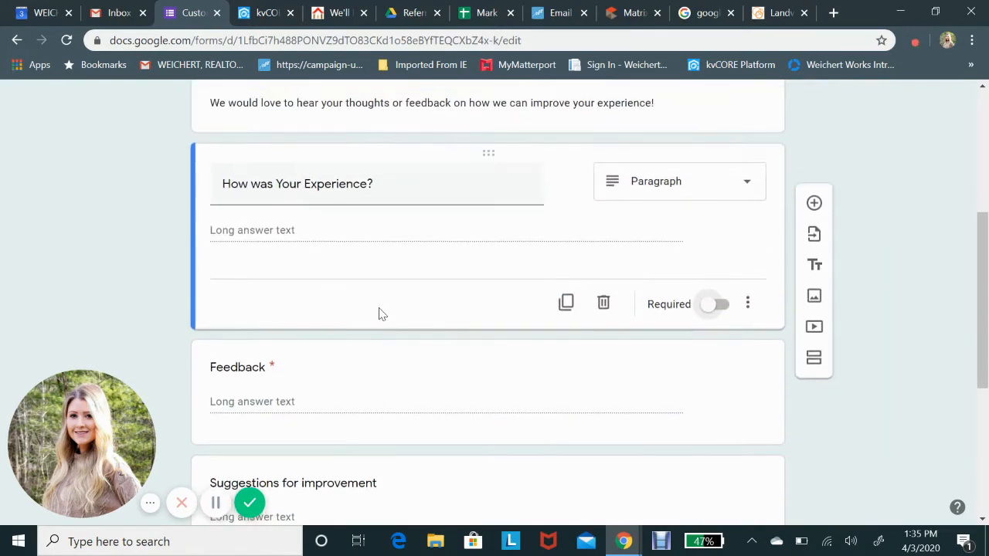
pyautogui.scroll(2, 389, 218)
pyautogui.scroll(2, 475, 225)
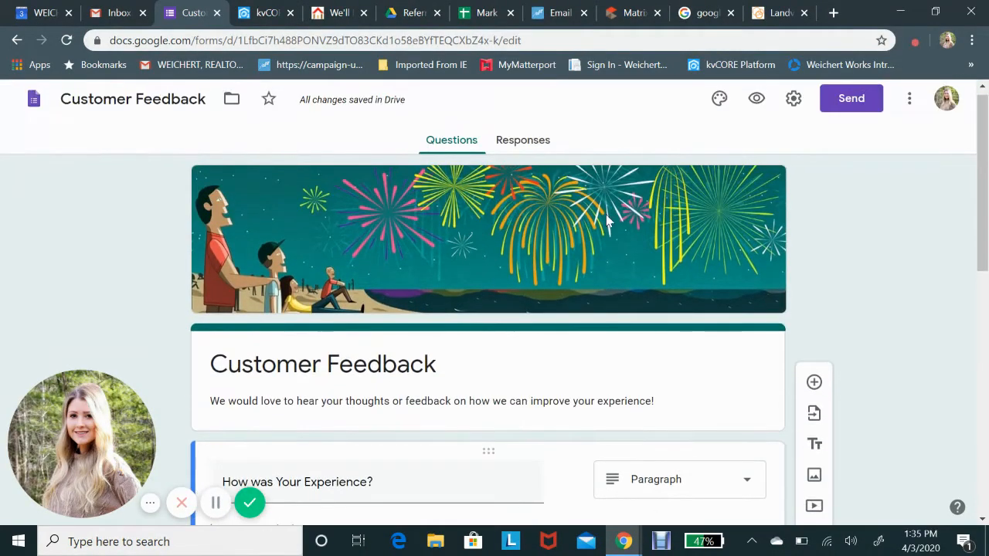
# Turn on email notifications for new responses to the Customer Feedback form.
pyautogui.click(525, 145)
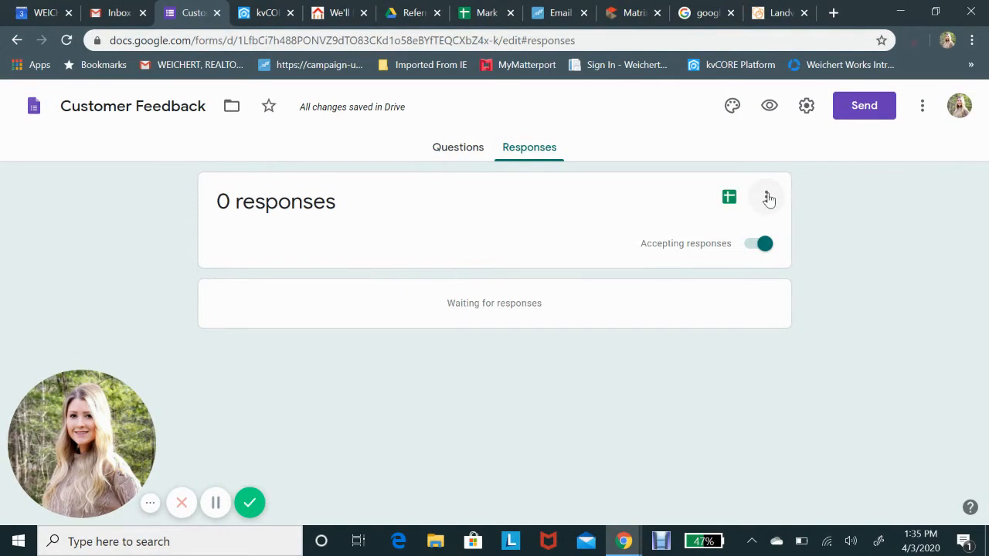
pyautogui.click(767, 199)
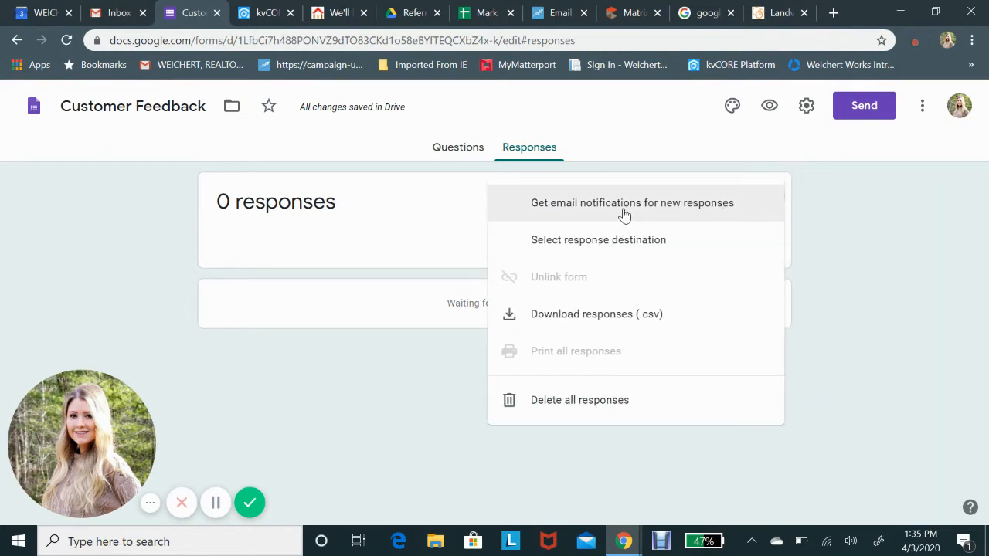
pyautogui.click(829, 213)
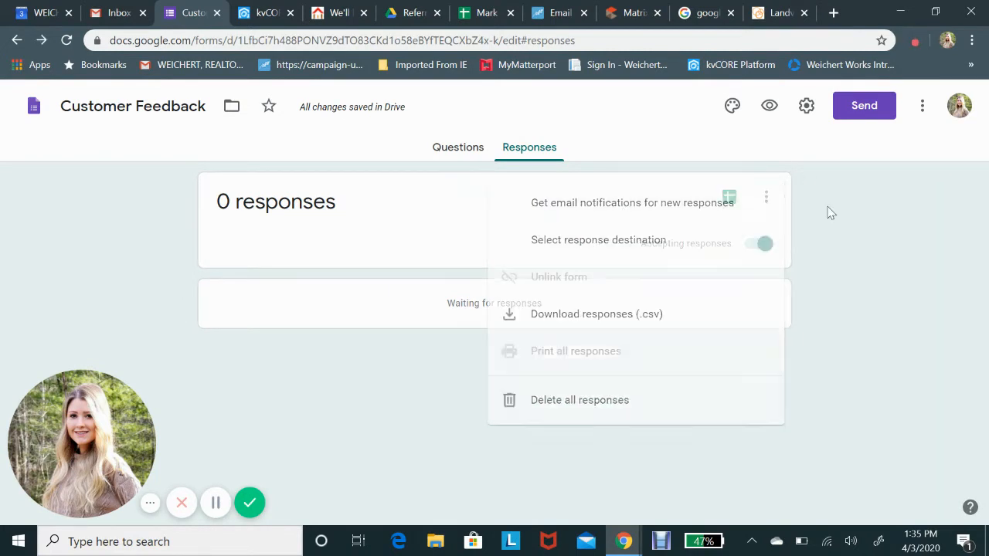
pyautogui.click(766, 197)
pyautogui.click(605, 214)
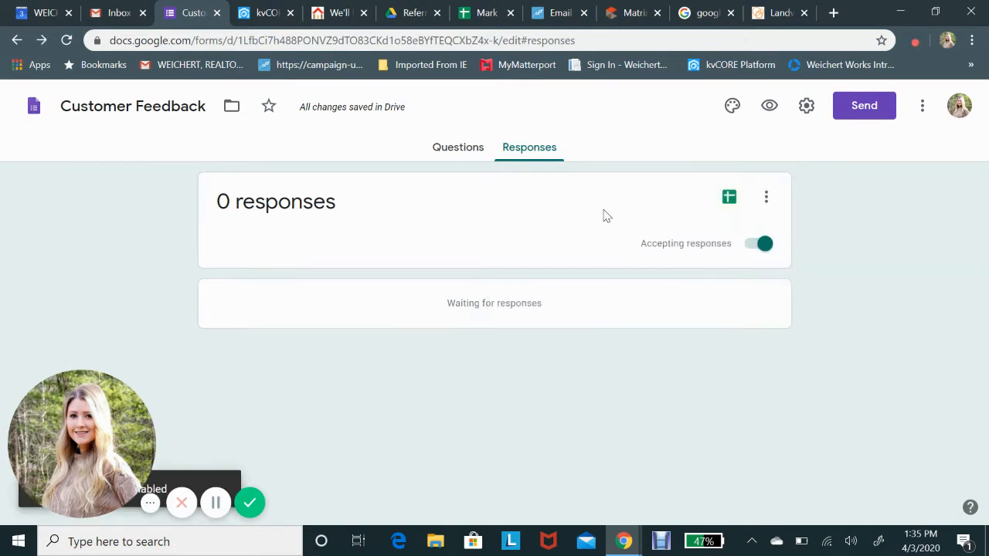
pyautogui.click(231, 107)
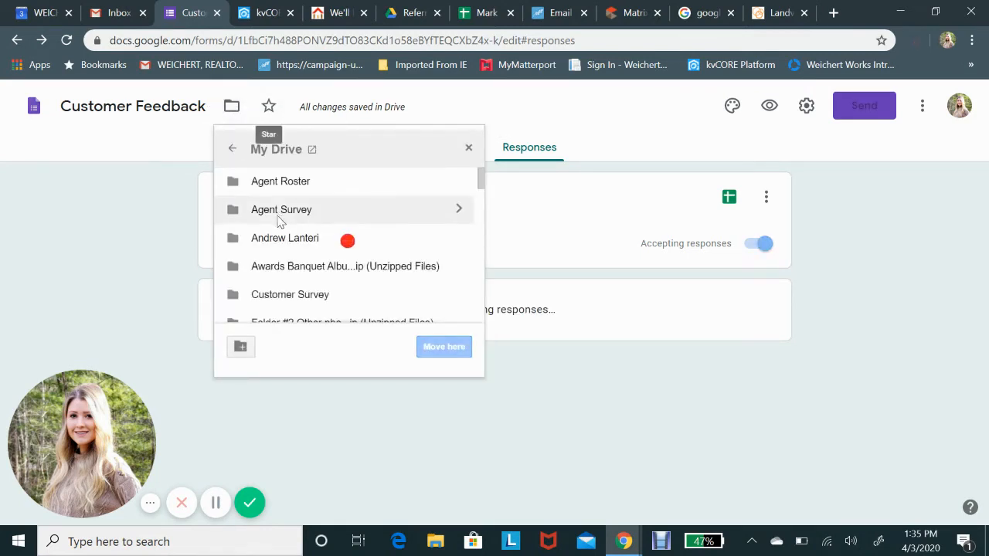
pyautogui.click(232, 148)
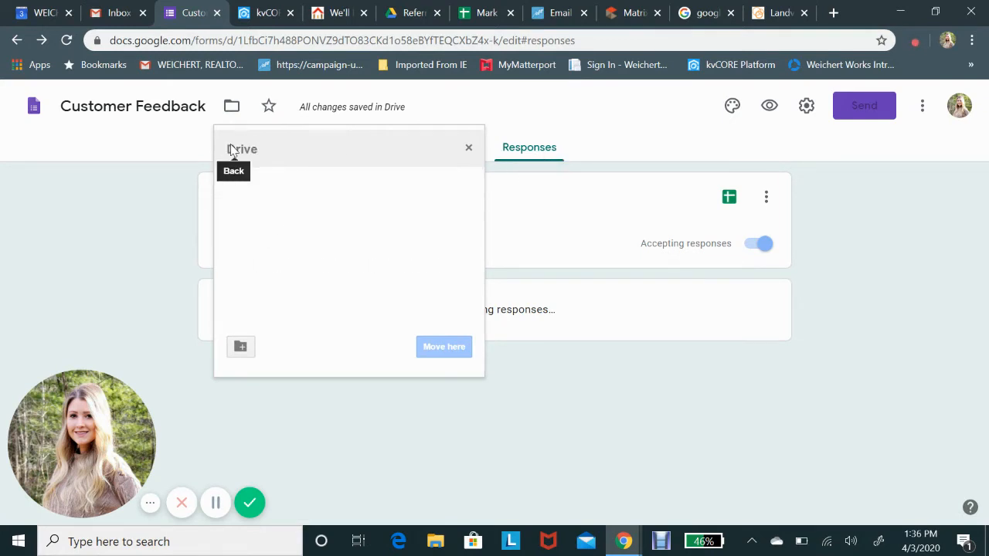
pyautogui.click(468, 147)
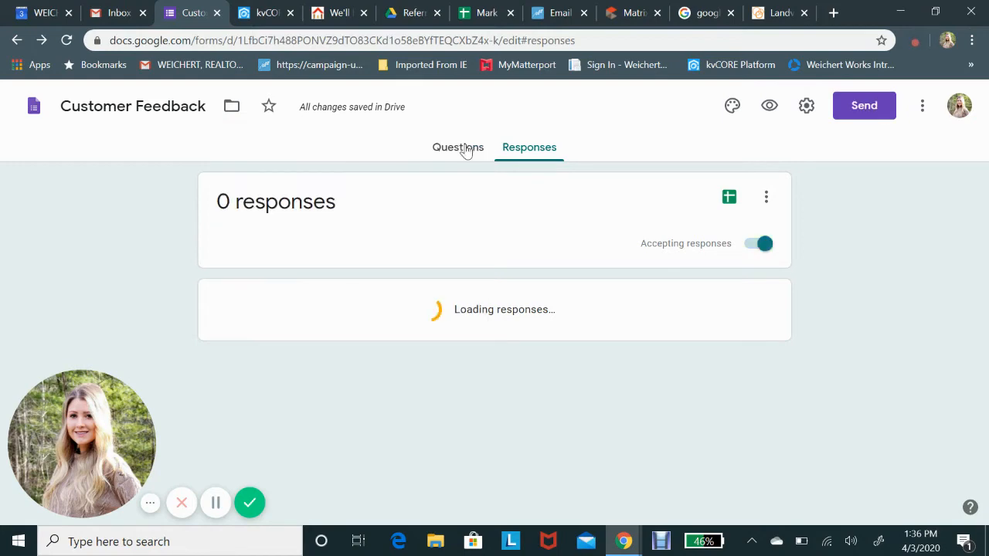
# Copy the Customer Feedback form's shareable link from its send options, leaving the URL unshortened.
pyautogui.click(874, 108)
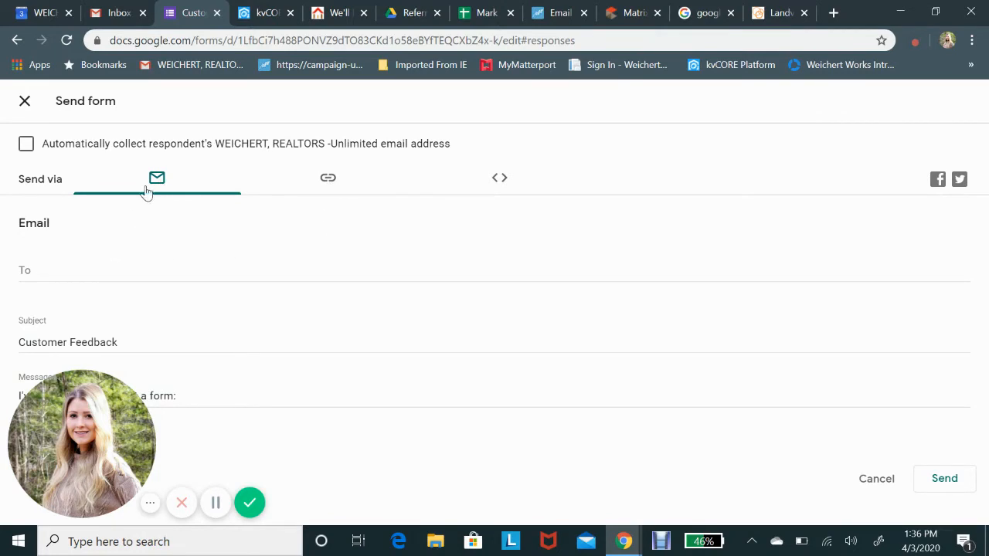
pyautogui.click(327, 182)
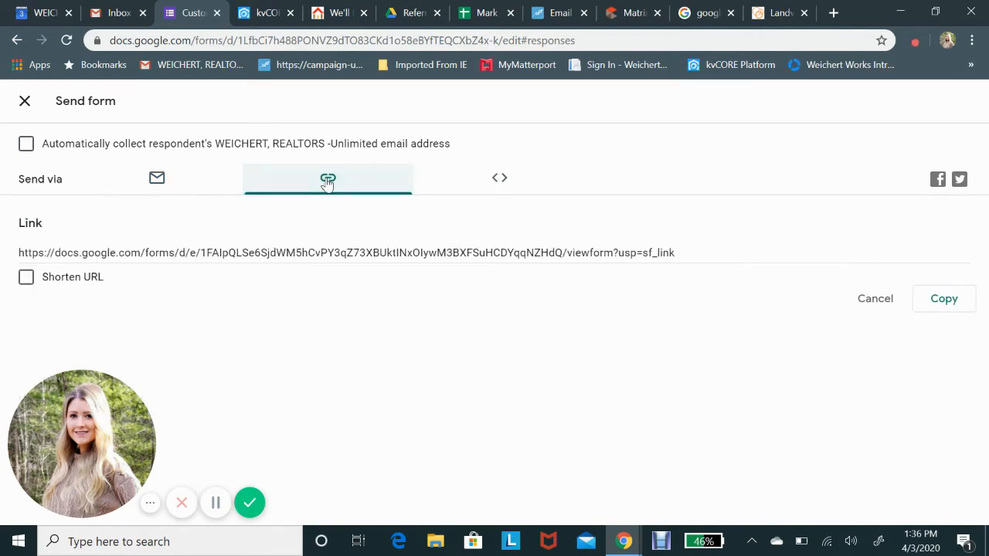
pyautogui.click(935, 304)
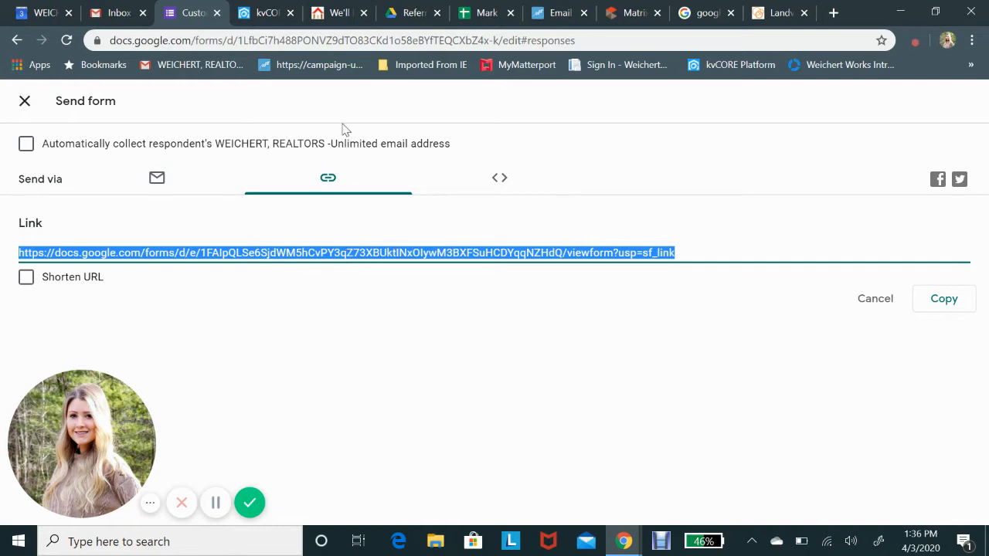
# Switch to kvCORE and open the Web & IDX website manager from the dashboard.
pyautogui.click(268, 8)
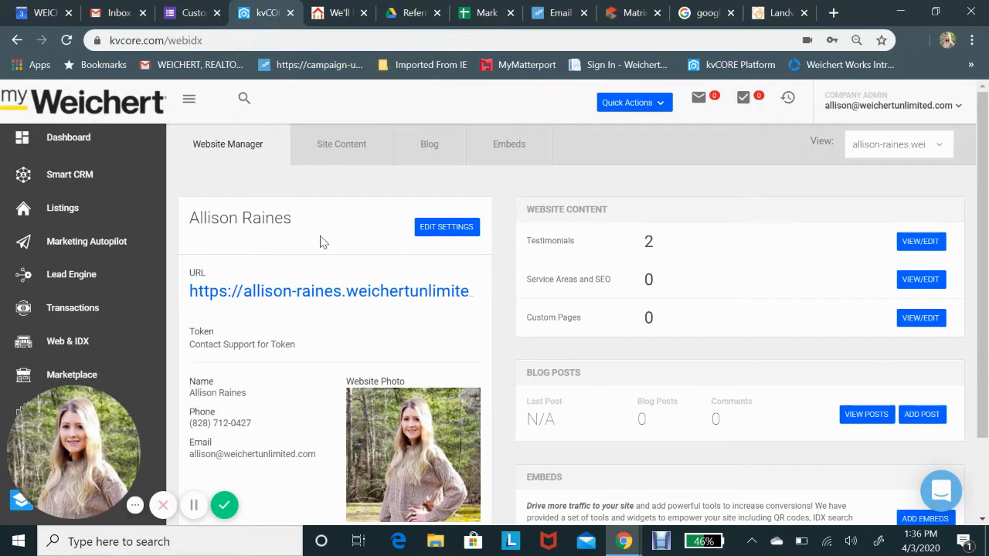
pyautogui.scroll(-1, 391, 336)
pyautogui.scroll(1, 392, 336)
pyautogui.click(421, 229)
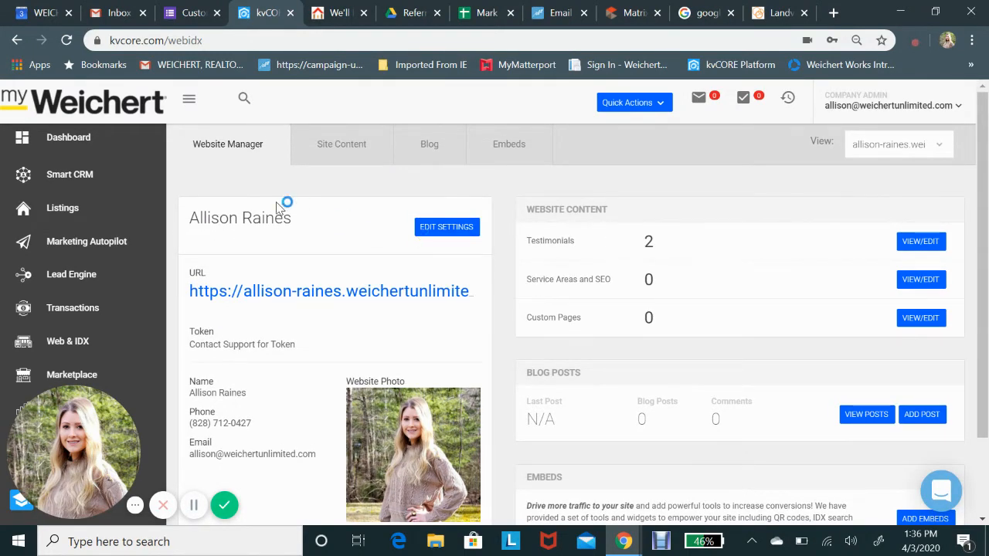
pyautogui.click(105, 144)
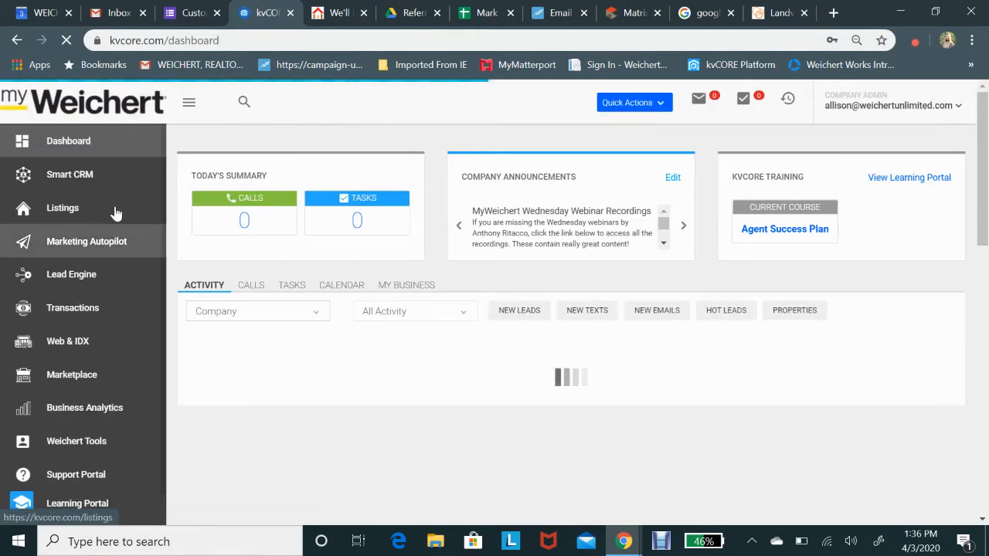
pyautogui.click(88, 347)
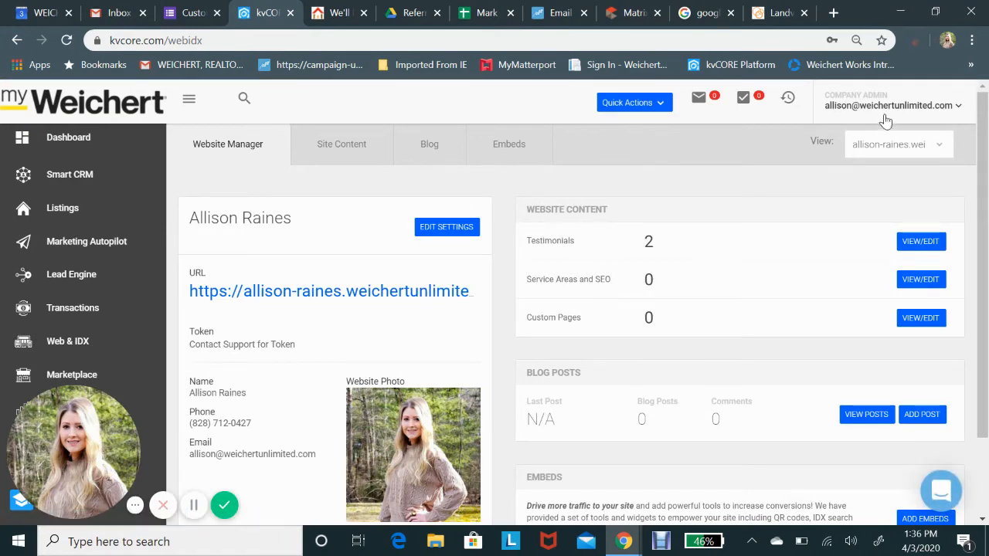
# Check which websites can be selected for viewing and look over the current agent site's details.
pyautogui.click(913, 143)
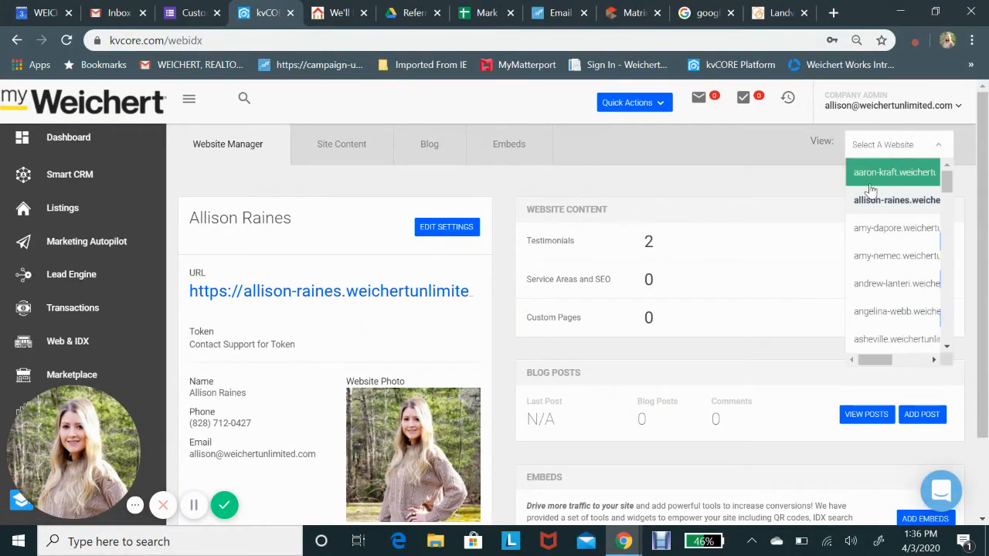
pyautogui.click(758, 162)
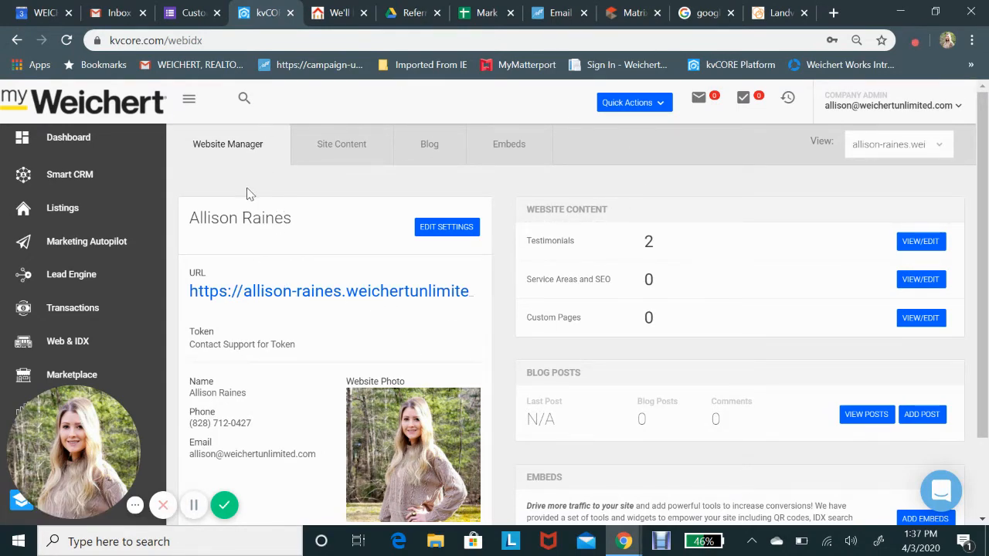
pyautogui.scroll(-1, 324, 358)
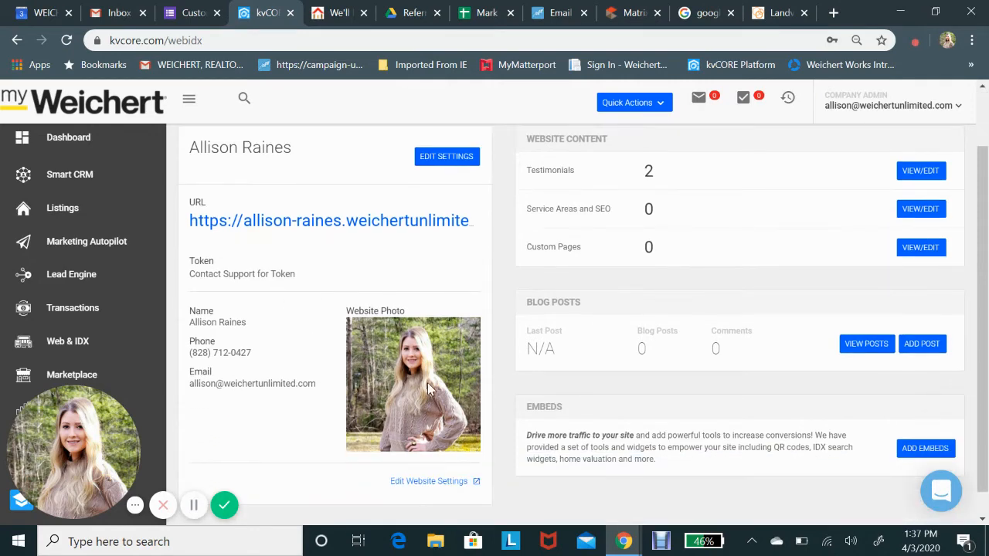
pyautogui.scroll(1, 510, 318)
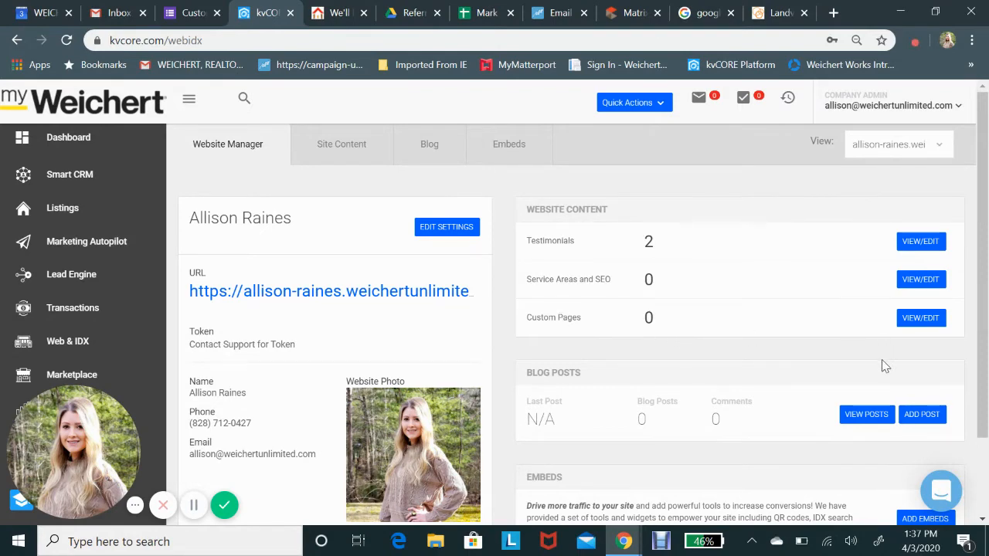
# Create a new custom page for the agent website and title it "Submit Your Feedback".
pyautogui.click(925, 319)
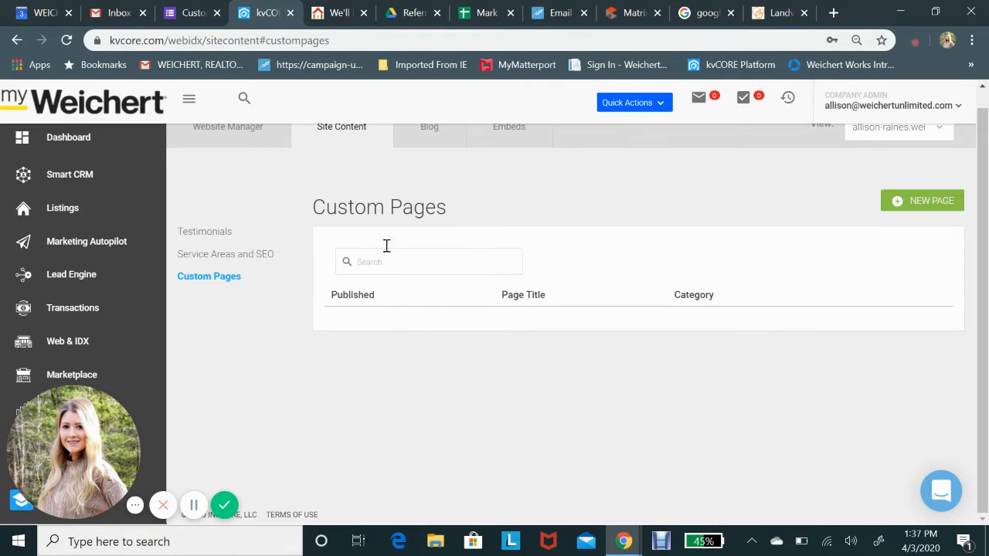
pyautogui.click(917, 209)
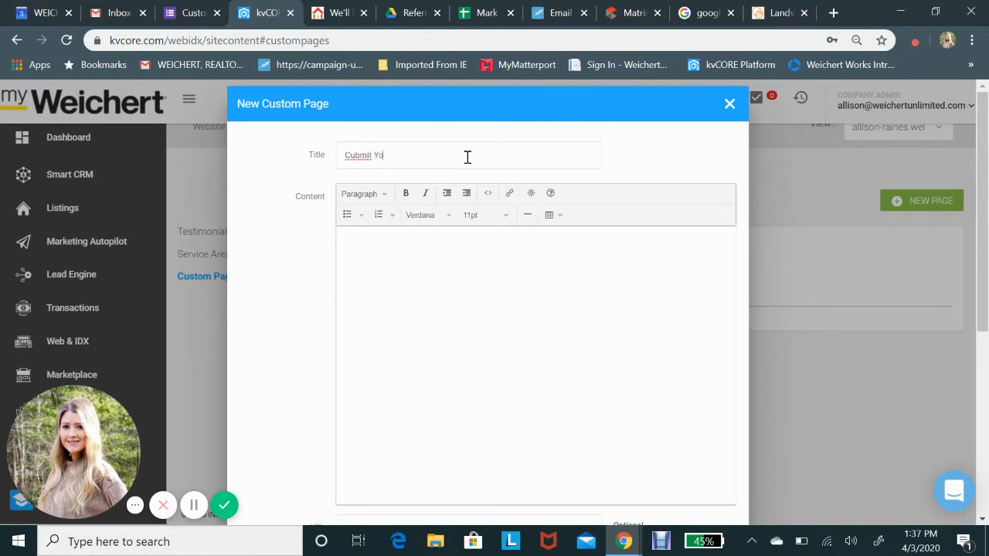
pyautogui.press('BackSpace')
pyautogui.press('BackSpace')
pyautogui.press('BackSpace')
pyautogui.press('BackSpace')
pyautogui.press('BackSpace')
pyautogui.press('BackSpace')
pyautogui.press('BackSpace')
pyautogui.press('BackSpace')
pyautogui.press('BackSpace')
pyautogui.press('BackSpace')
pyautogui.press('BackSpace')
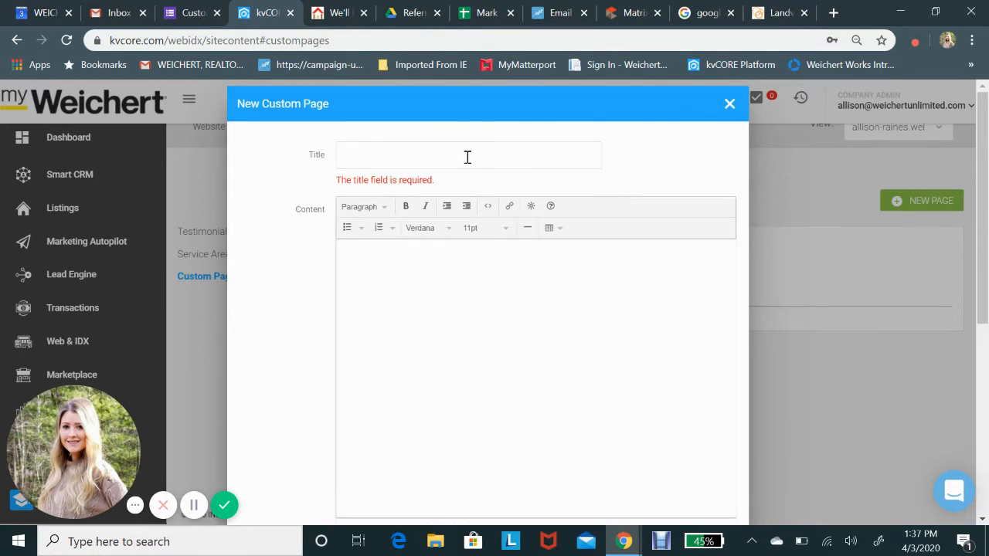
pyautogui.write('Submit Your Feedback')
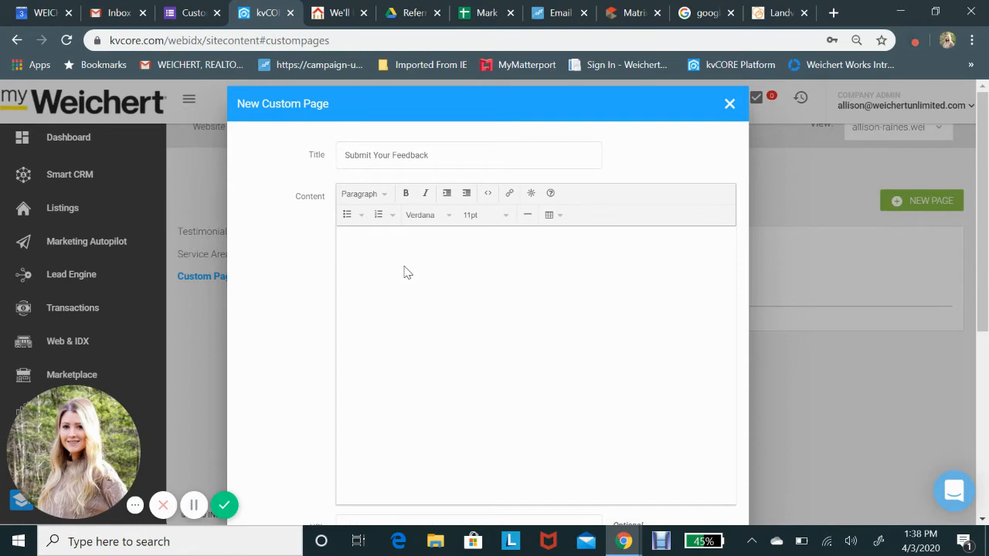
# Review the new custom page's fields, from Title and Content down to URL, Category and Slug.
pyautogui.scroll(-1, 433, 302)
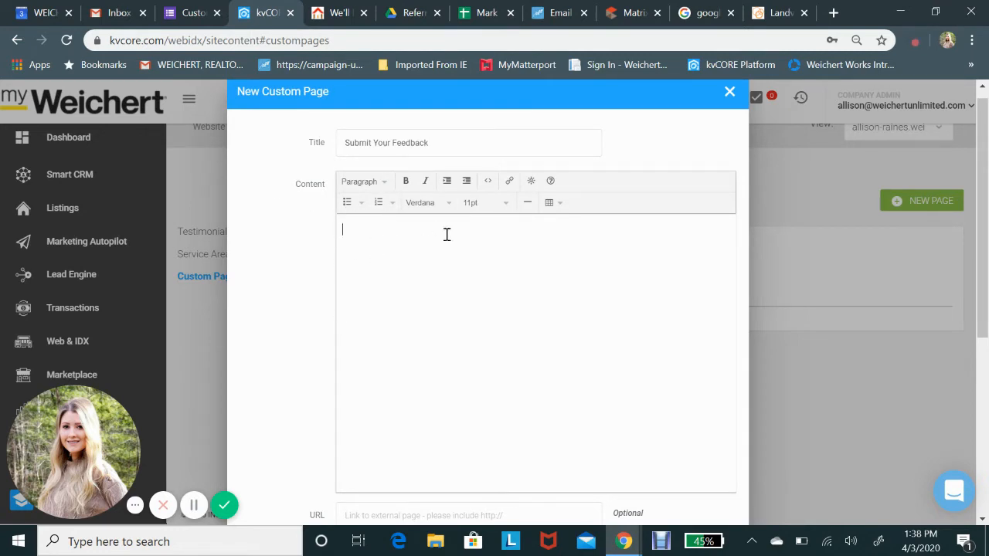
pyautogui.scroll(-1, 417, 306)
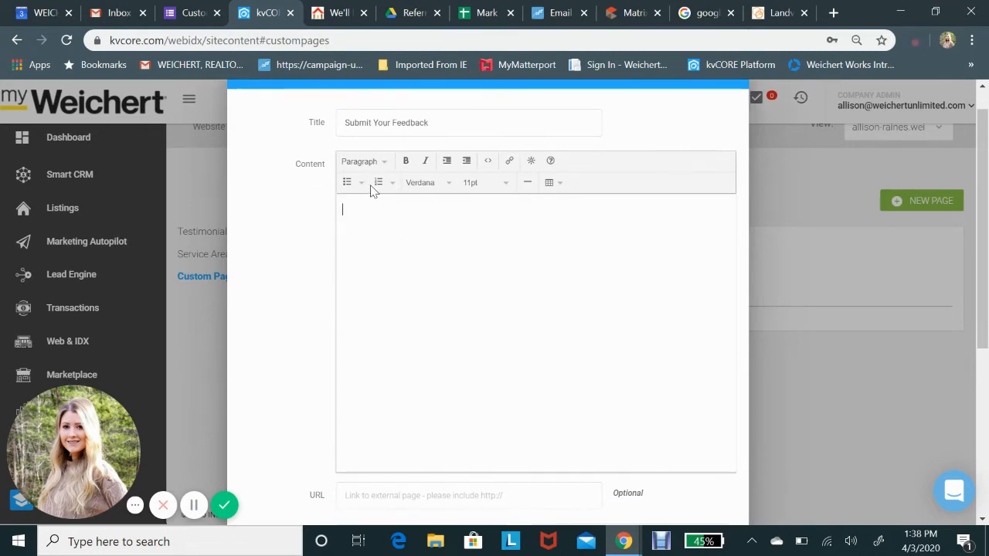
pyautogui.scroll(-1, 409, 292)
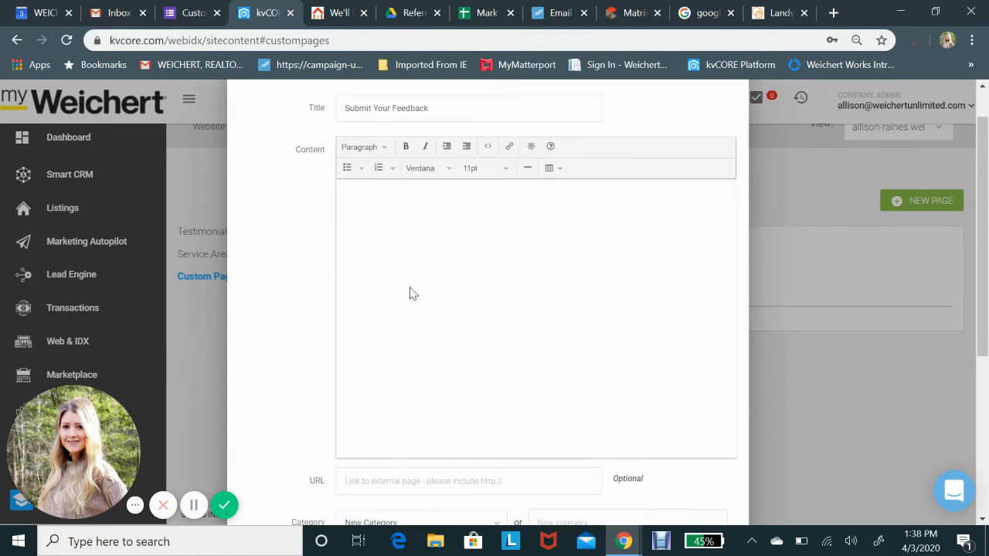
pyautogui.scroll(-2, 418, 304)
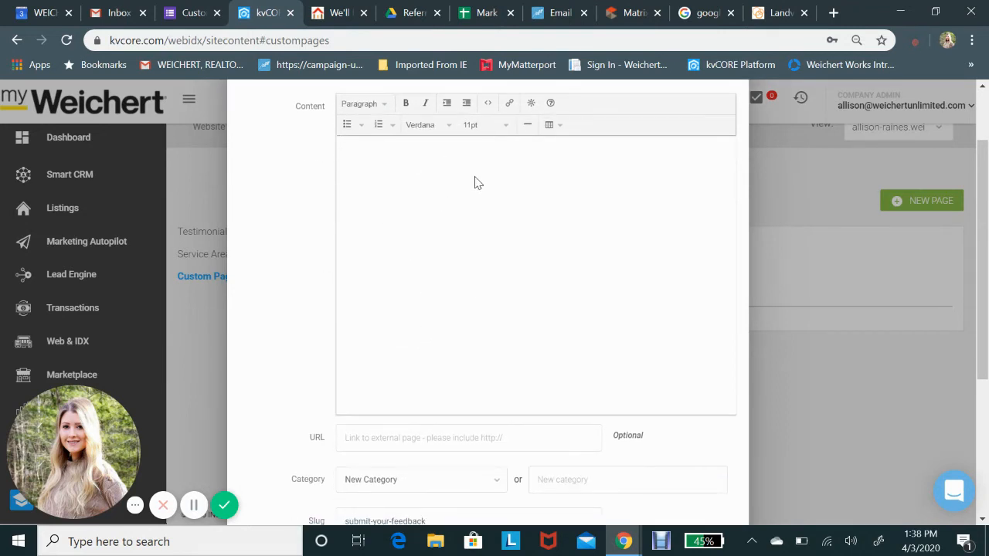
pyautogui.scroll(4, 283, 154)
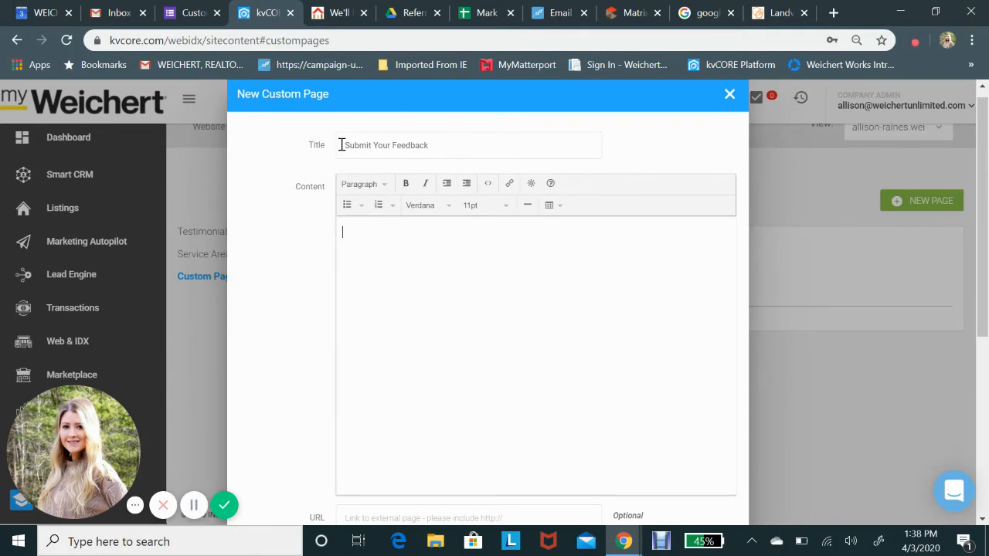
pyautogui.scroll(-1, 304, 231)
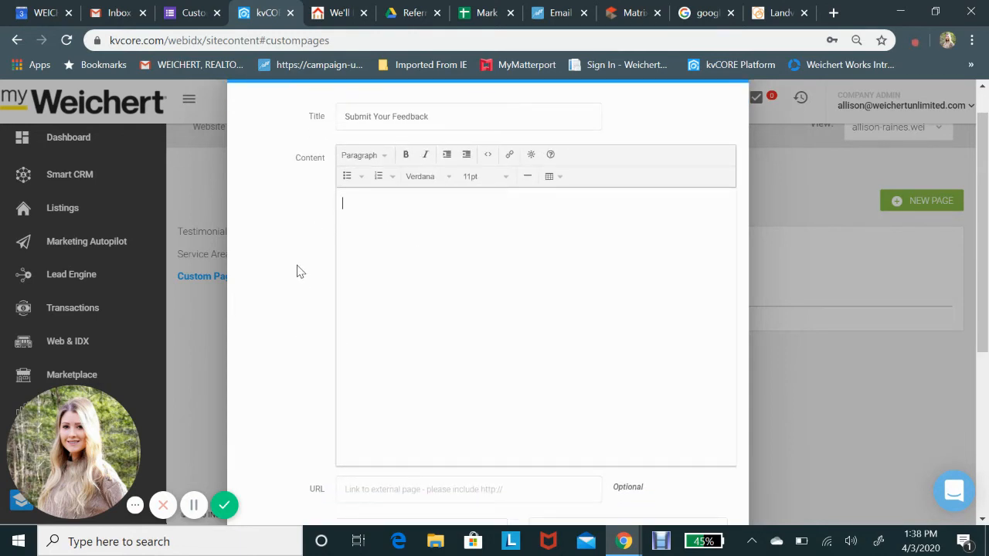
pyautogui.scroll(-2, 299, 271)
pyautogui.scroll(3, 293, 206)
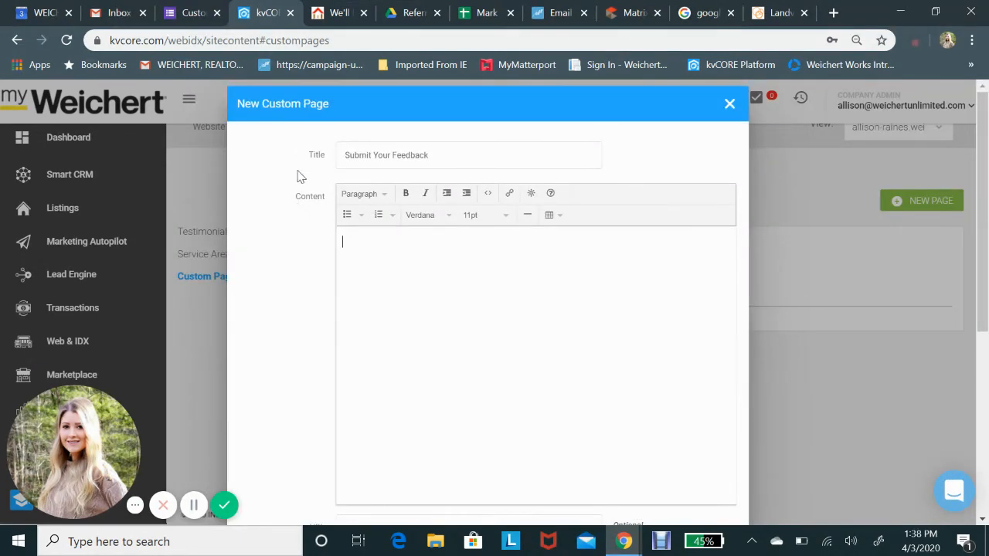
# Paste the copied Google Forms link as the custom page's external URL and check the address from its beginning.
pyautogui.scroll(-3, 320, 302)
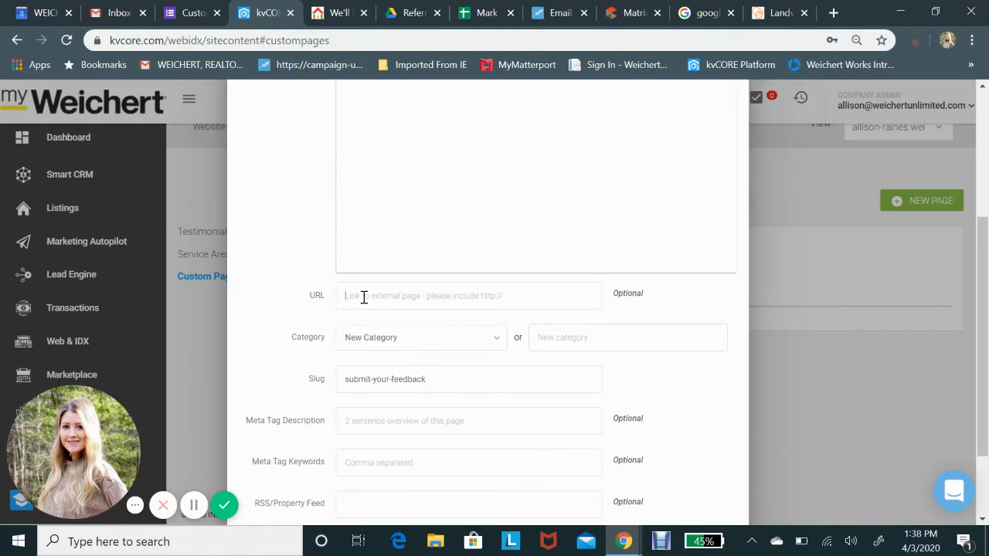
pyautogui.click(364, 296)
pyautogui.hotkey('ctrl', 'v')
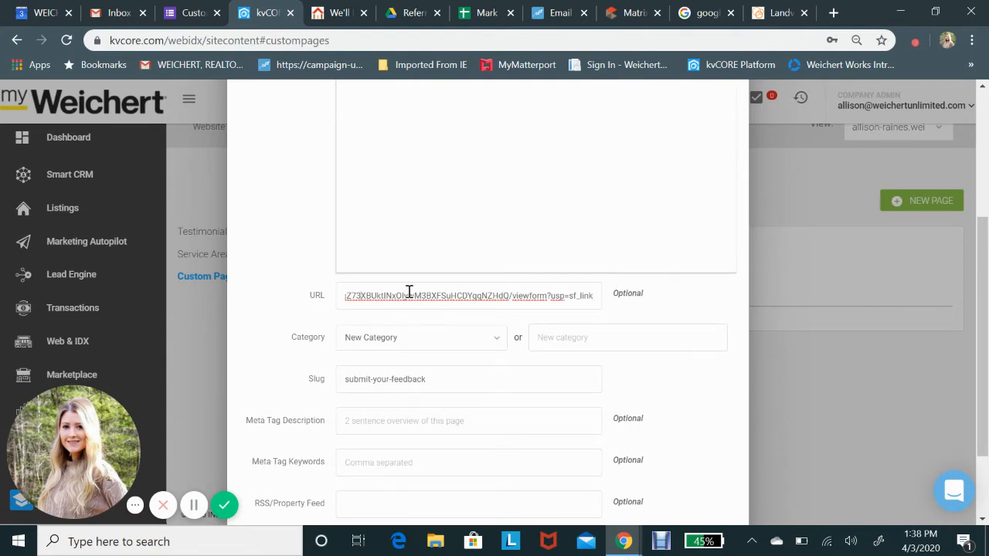
pyautogui.press('Left')
pyautogui.press('Left')
pyautogui.press('Left')
pyautogui.press('Left')
pyautogui.press('Left')
pyautogui.press('Left')
pyautogui.press('Left')
pyautogui.press('Left')
pyautogui.press('Left')
pyautogui.press('Left')
pyautogui.press('Left')
pyautogui.press('Left')
pyautogui.press('Left')
pyautogui.press('Left')
pyautogui.press('Left')
pyautogui.press('Left')
pyautogui.press('Left')
pyautogui.press('Left')
pyautogui.press('Left')
pyautogui.press('Left')
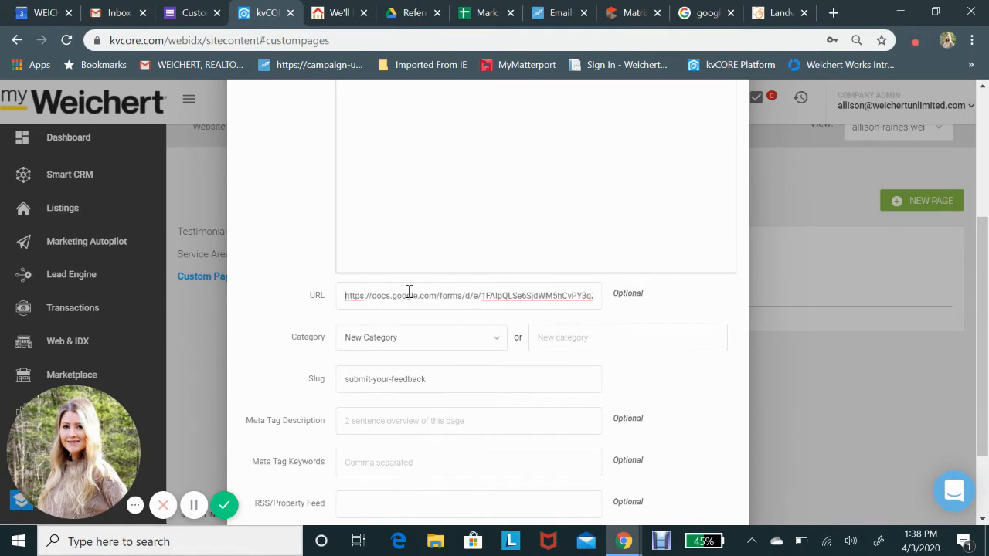
pyautogui.click(302, 256)
# Assign the custom page to a new category named "Submit Your Feedback".
pyautogui.click(394, 341)
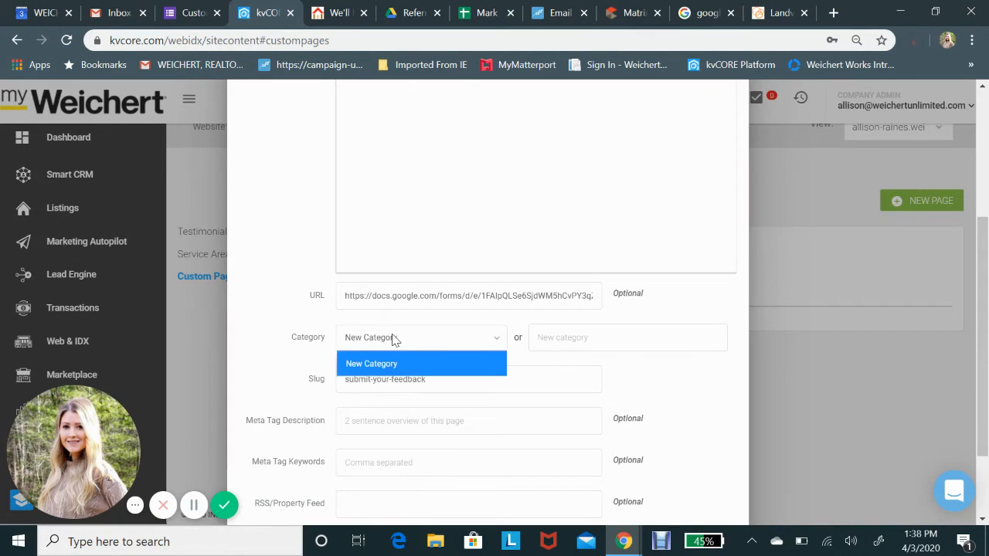
pyautogui.click(397, 367)
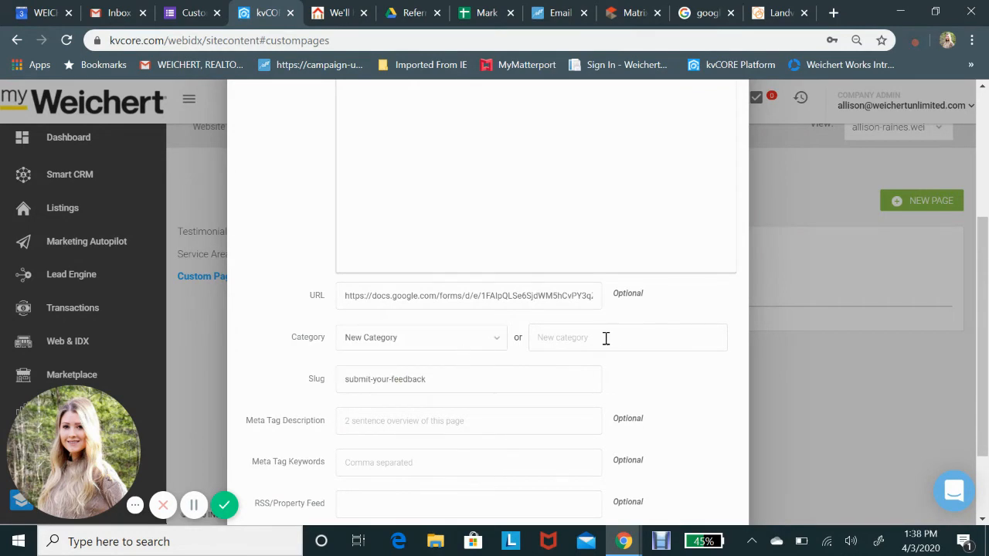
pyautogui.click(602, 341)
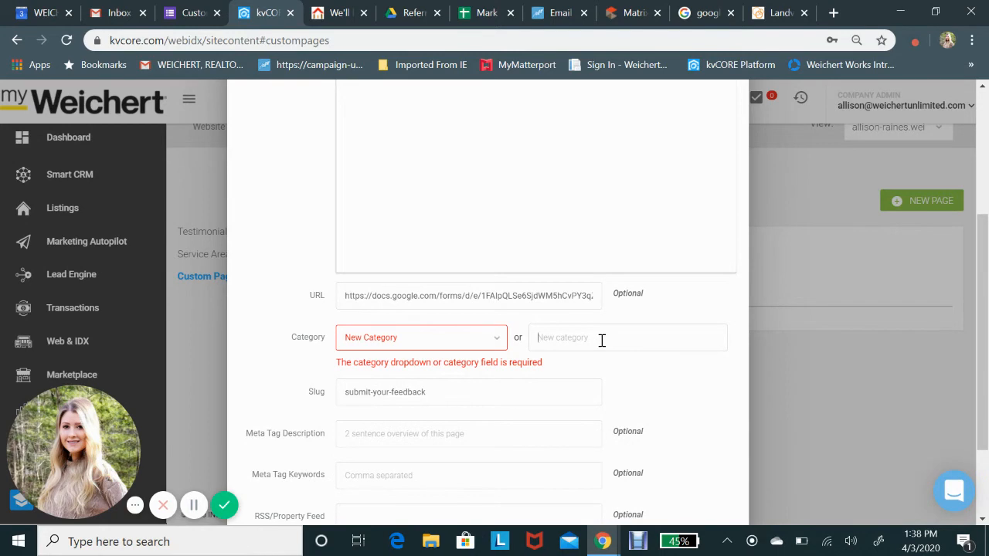
pyautogui.scroll(3, 424, 283)
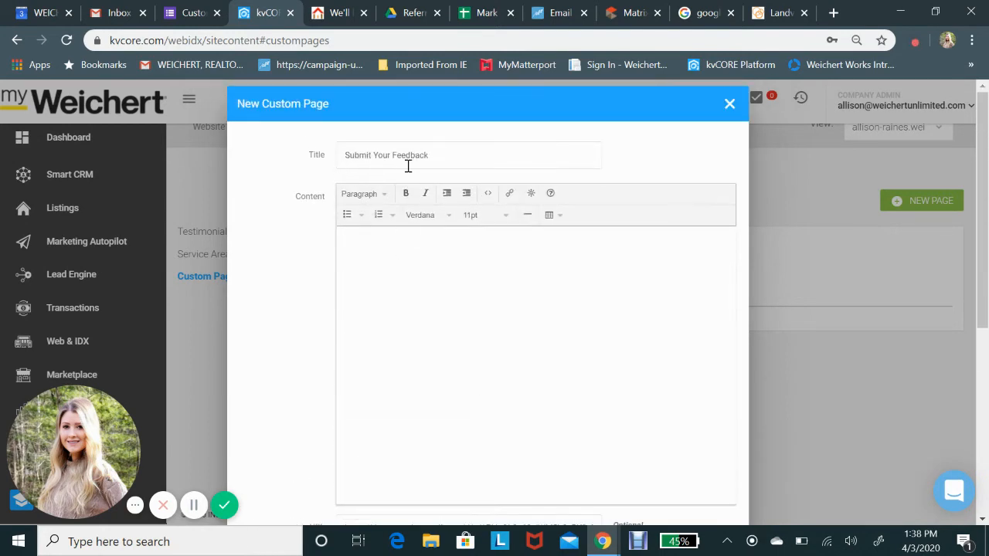
pyautogui.scroll(-3, 356, 274)
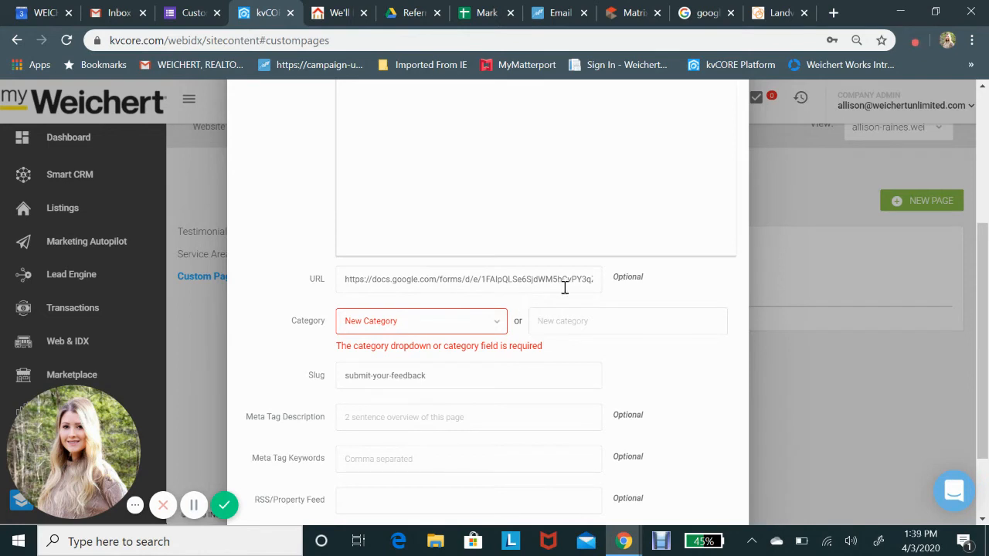
pyautogui.write('Submit Your Feedback')
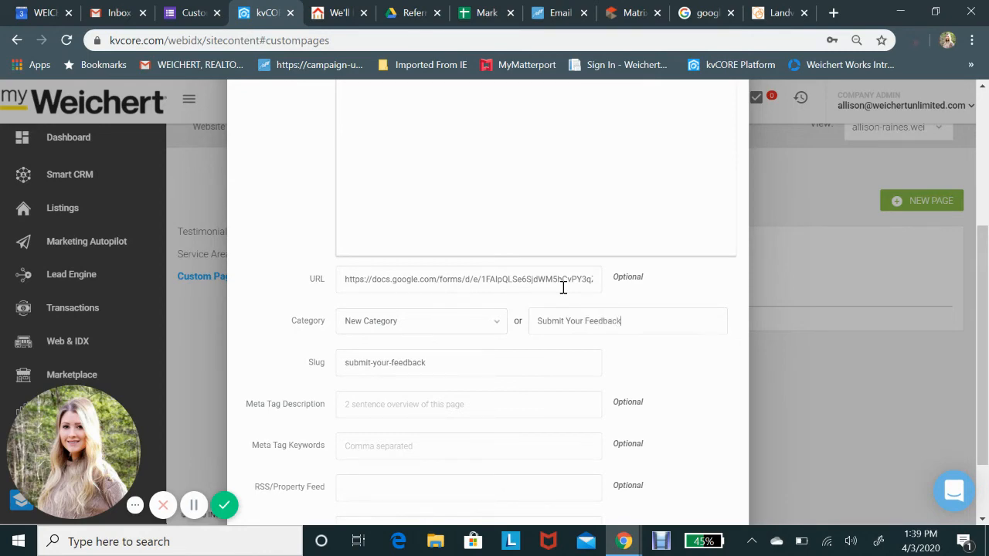
pyautogui.scroll(3, 564, 287)
pyautogui.scroll(-4, 563, 291)
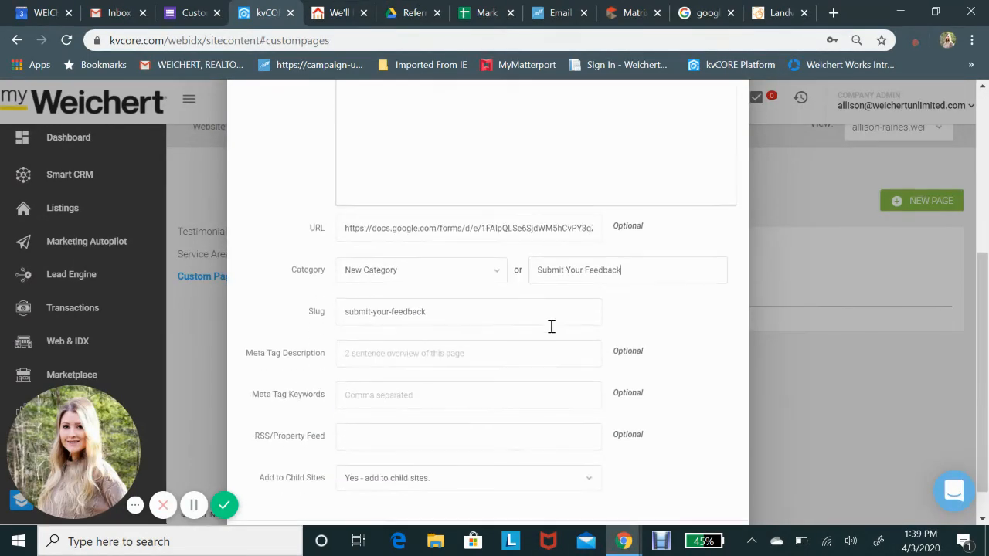
# Check the remaining fields of the "Submit Your Feedback" custom page and save it.
pyautogui.scroll(-1, 552, 327)
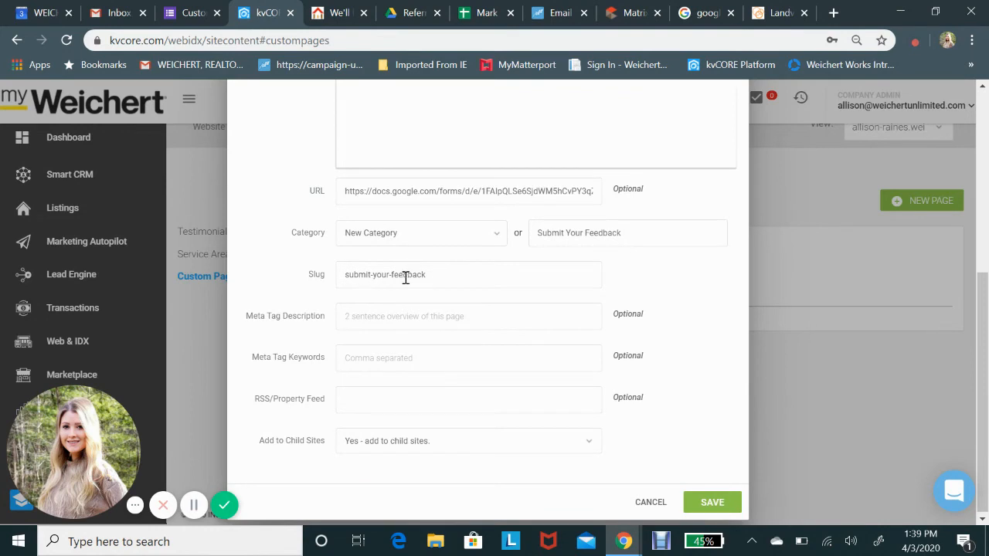
pyautogui.scroll(3, 309, 170)
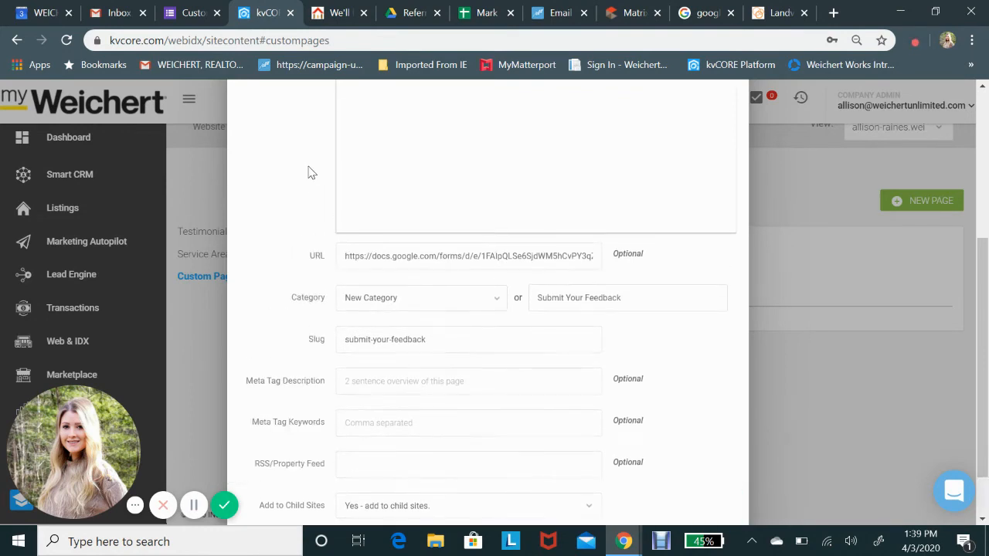
pyautogui.scroll(4, 309, 168)
pyautogui.scroll(-5, 311, 192)
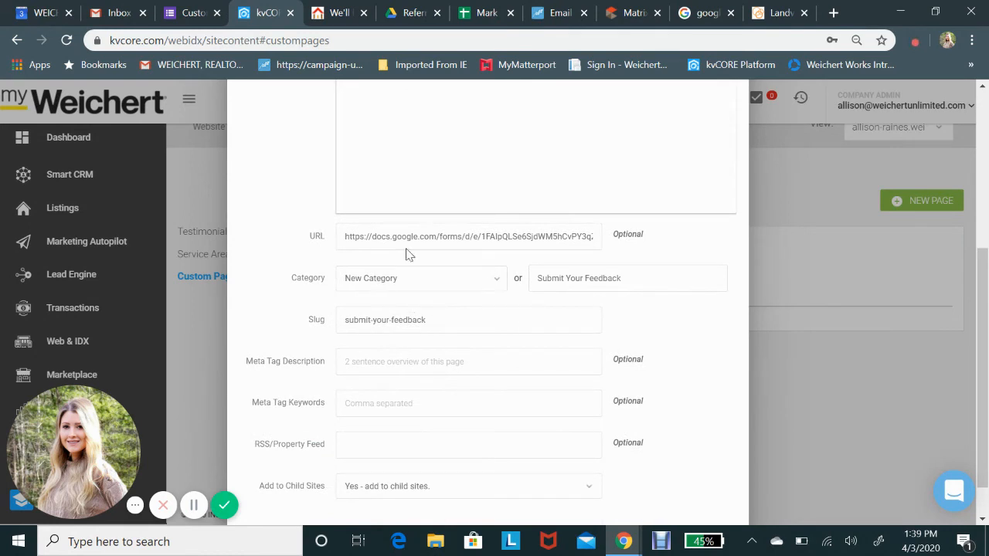
pyautogui.scroll(-1, 380, 353)
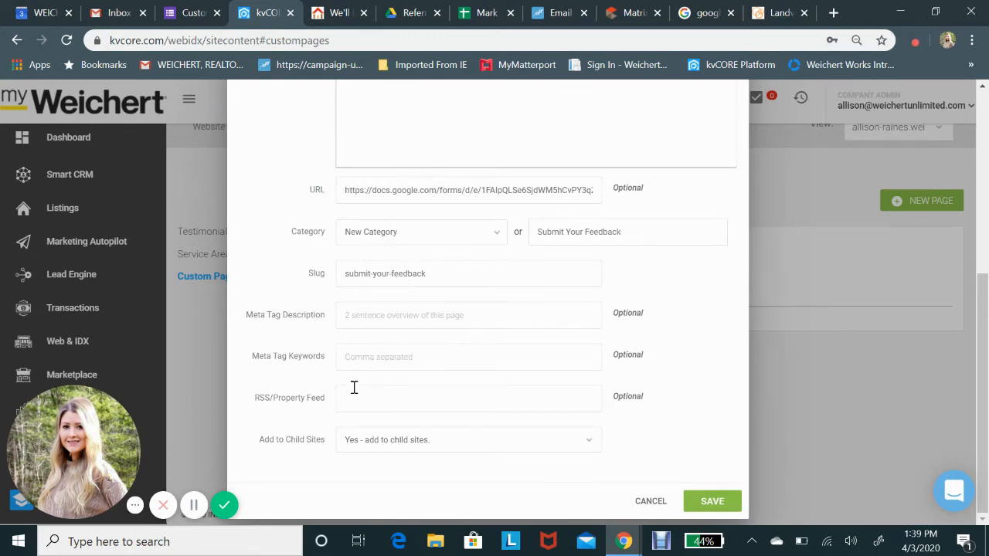
pyautogui.click(713, 502)
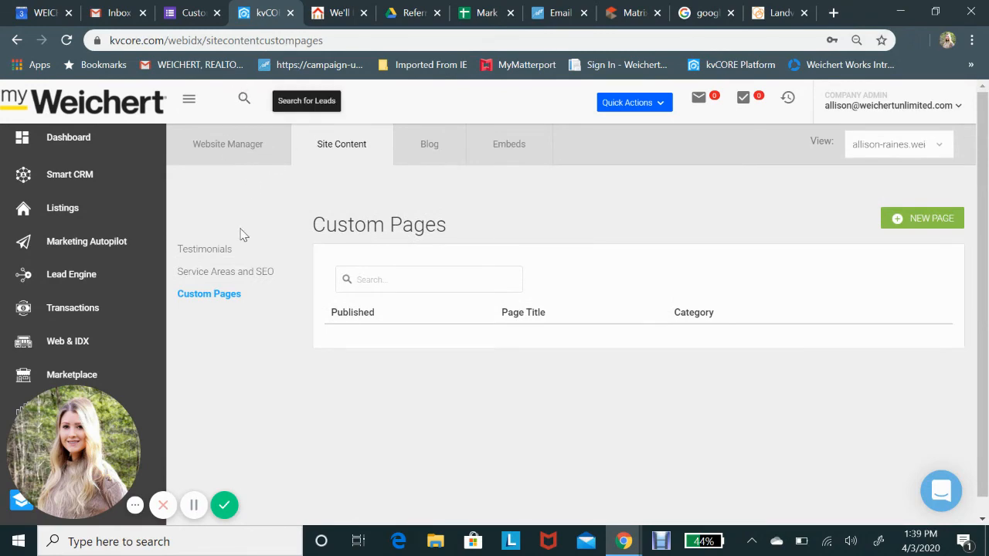
# Open the agent's public website from the Website Manager and follow its "Submit Your Feedback" navigation link.
pyautogui.click(234, 149)
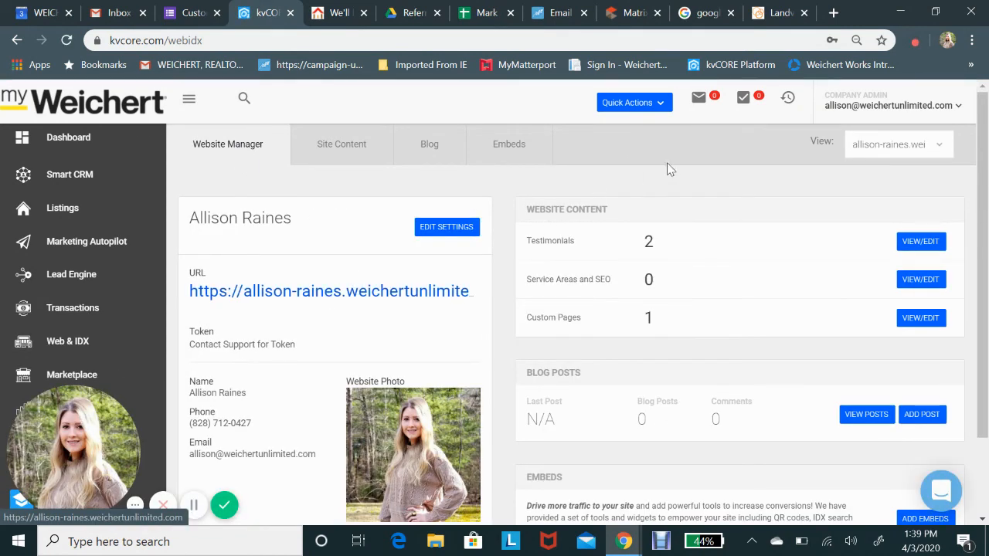
pyautogui.click(902, 109)
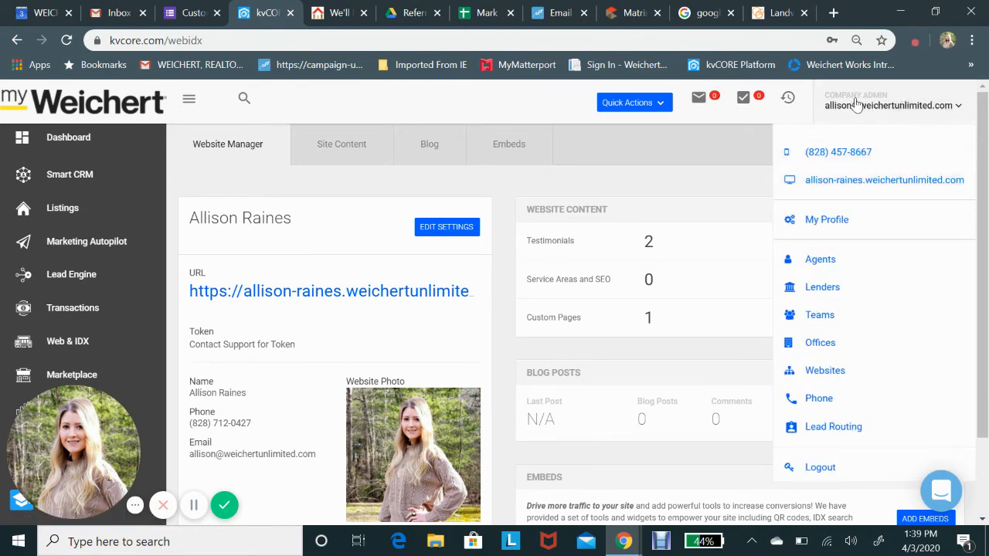
pyautogui.click(299, 292)
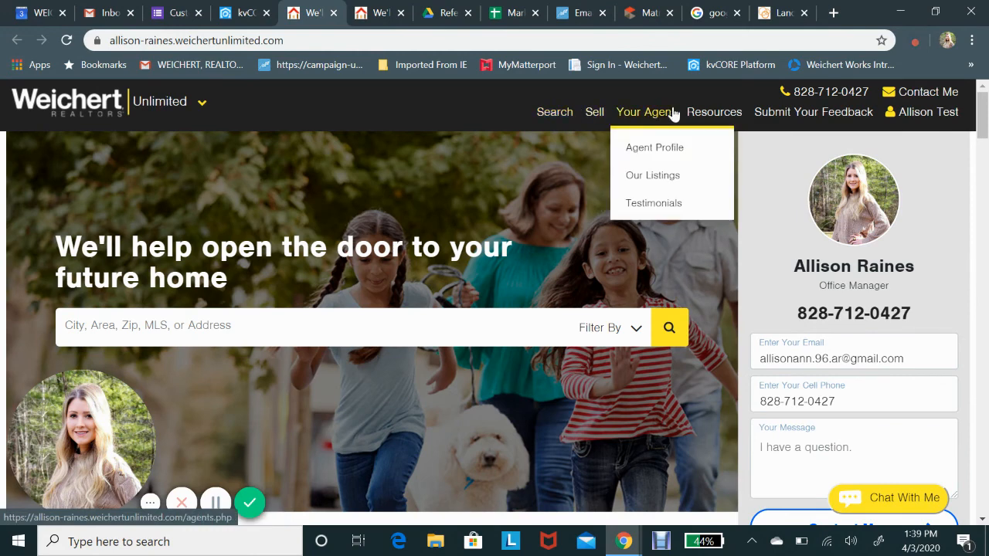
pyautogui.moveTo(703, 122)
pyautogui.click(785, 114)
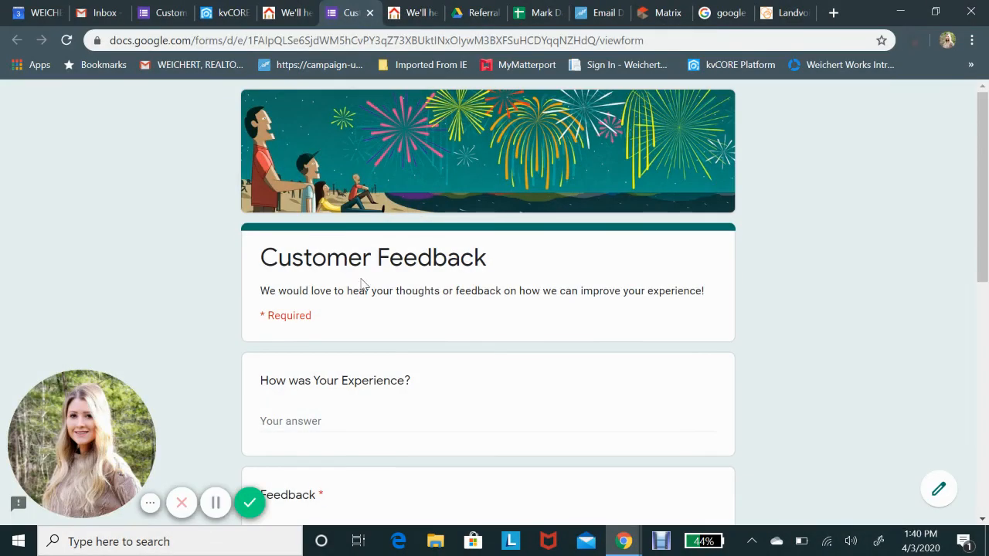
# Review the live Customer Feedback form's questions down to its end, and look at the Gmail inbox where responses are notified.
pyautogui.scroll(-7, 429, 278)
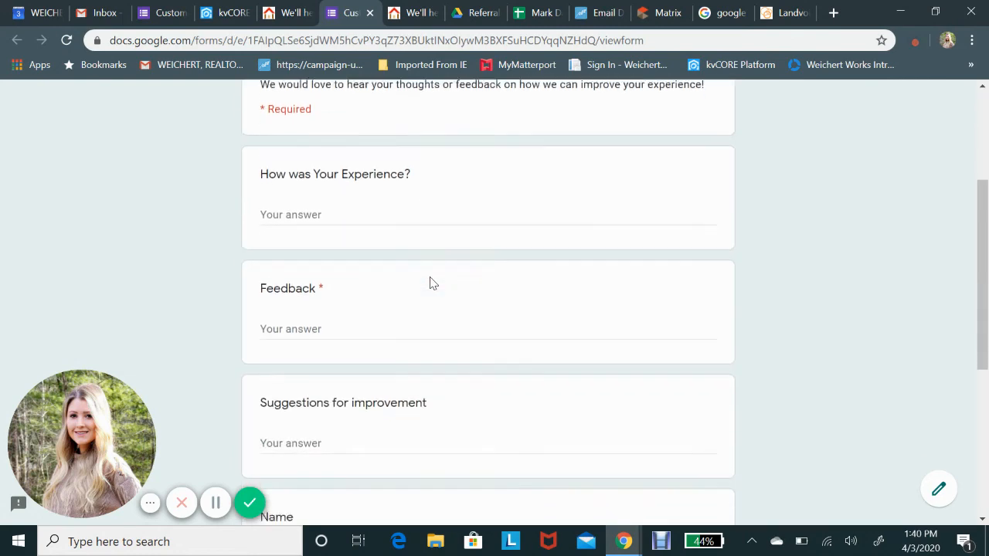
pyautogui.scroll(10, 415, 340)
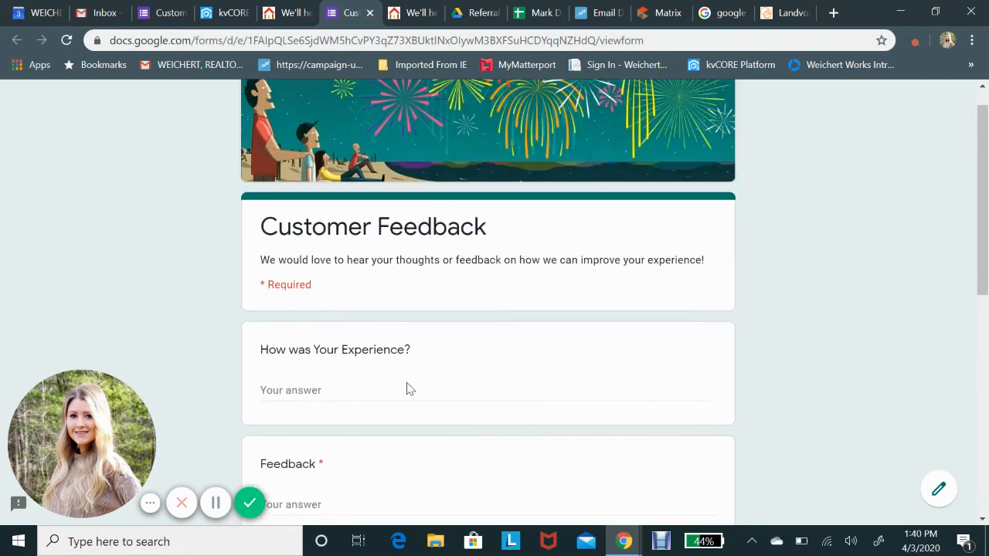
pyautogui.scroll(-5, 407, 388)
pyautogui.scroll(-2, 389, 374)
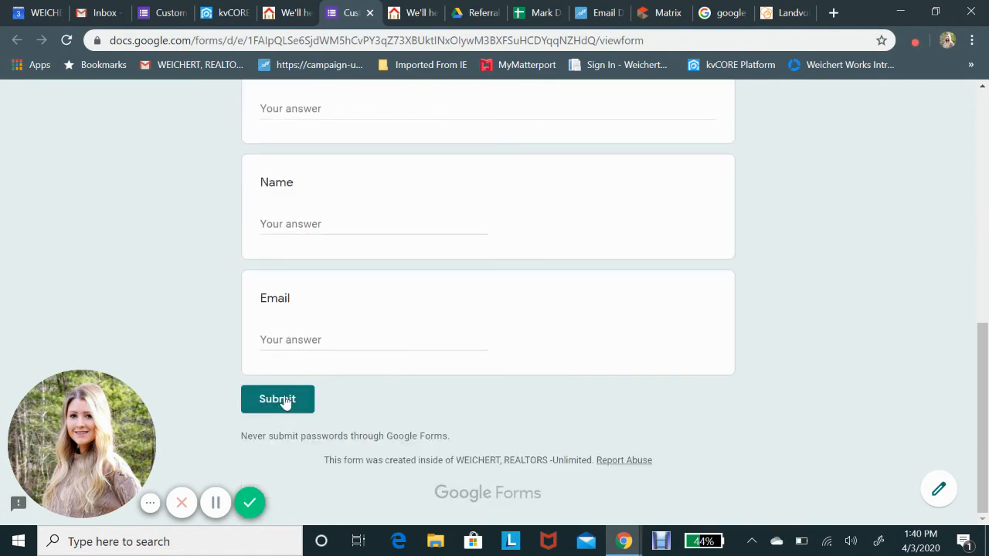
pyautogui.click(106, 12)
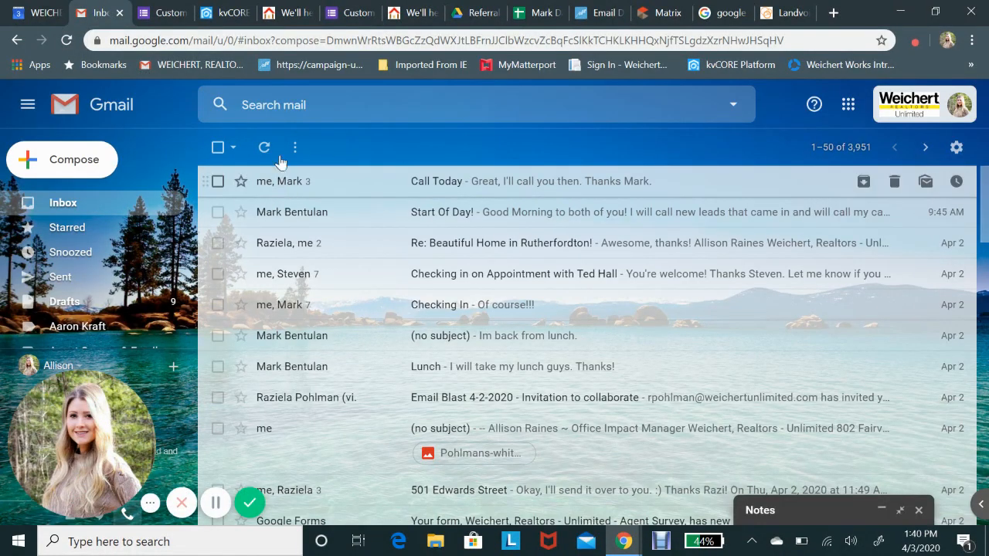
# Return to the live Customer Feedback form and examine its header, description and first questions again.
pyautogui.click(341, 11)
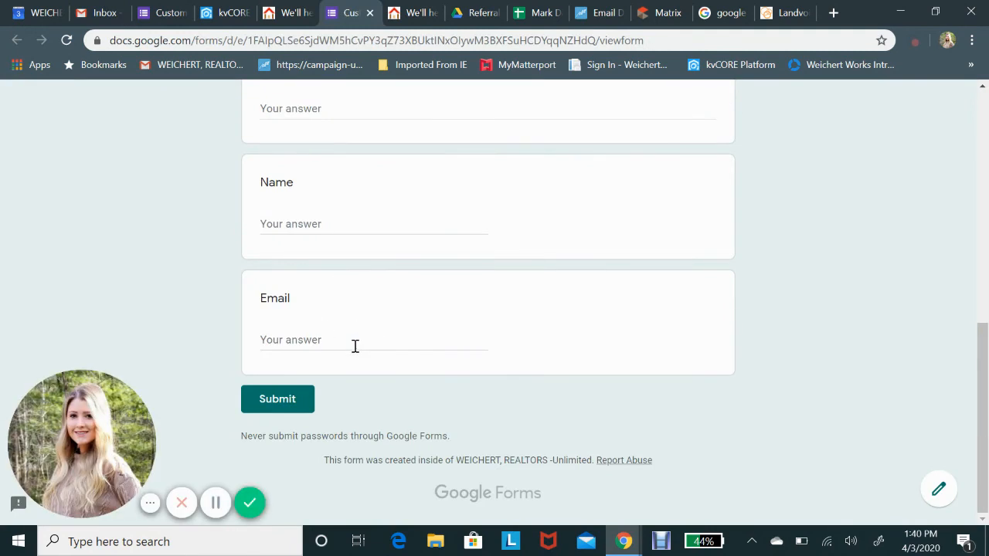
pyautogui.scroll(5, 363, 207)
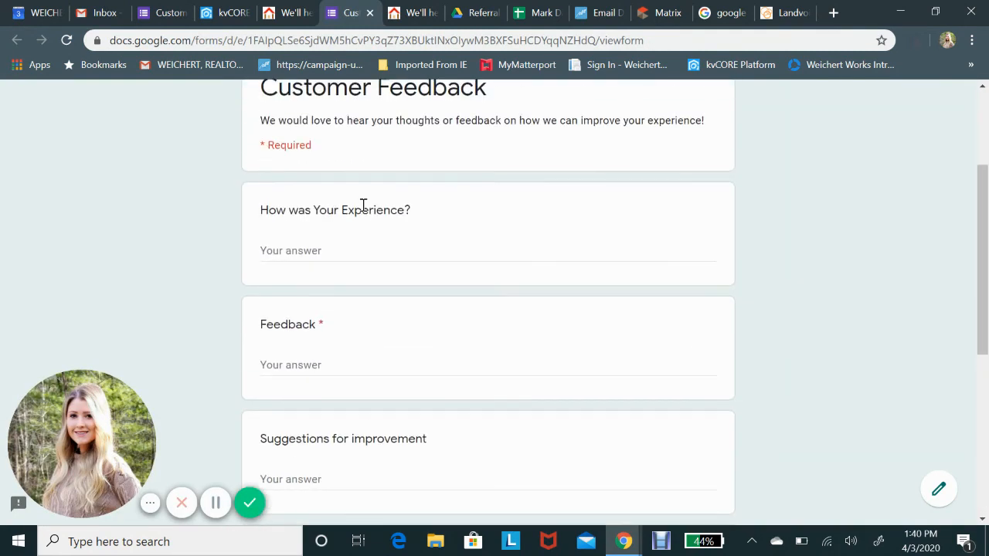
pyautogui.scroll(2, 363, 208)
pyautogui.scroll(-1, 375, 228)
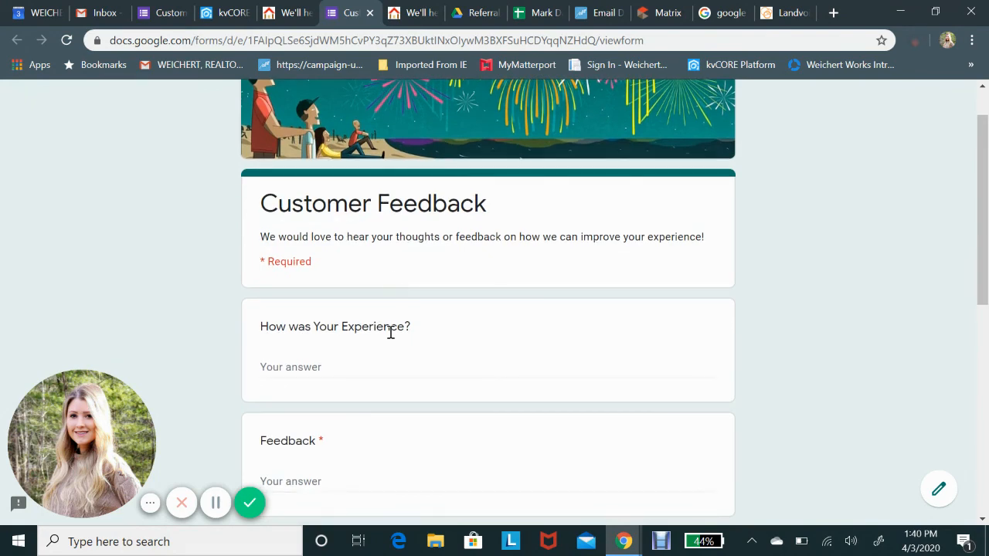
pyautogui.scroll(-1, 391, 332)
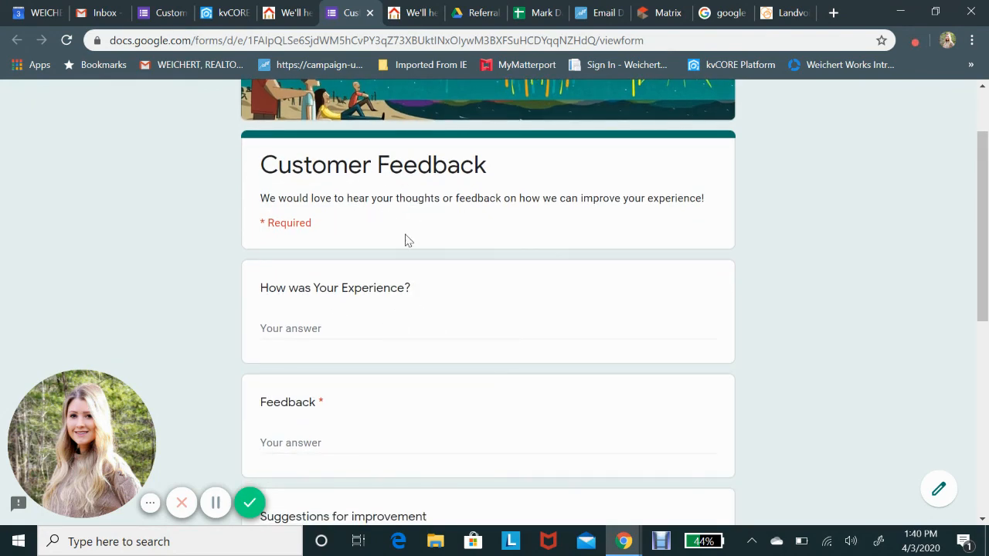
pyautogui.scroll(2, 775, 209)
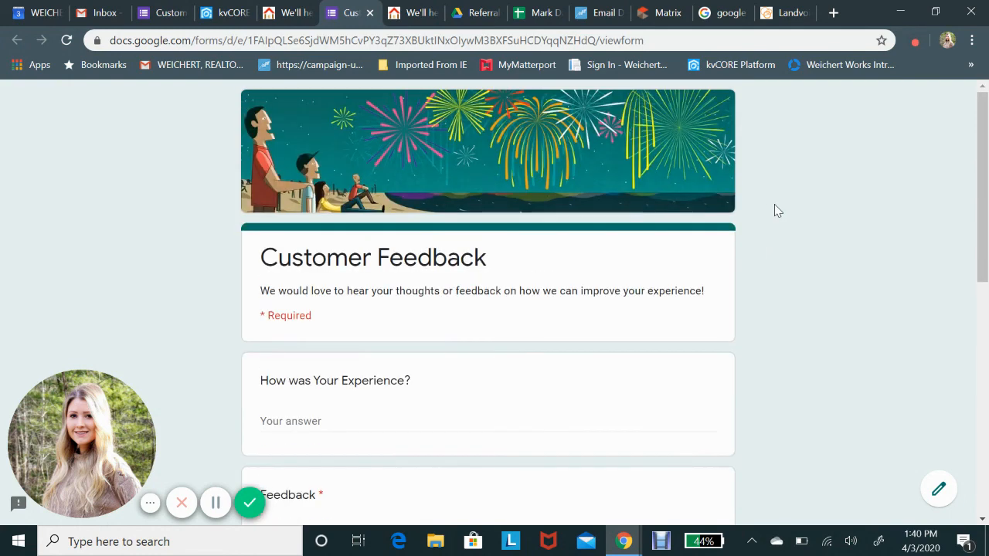
pyautogui.scroll(-1, 458, 335)
pyautogui.scroll(-1, 458, 335)
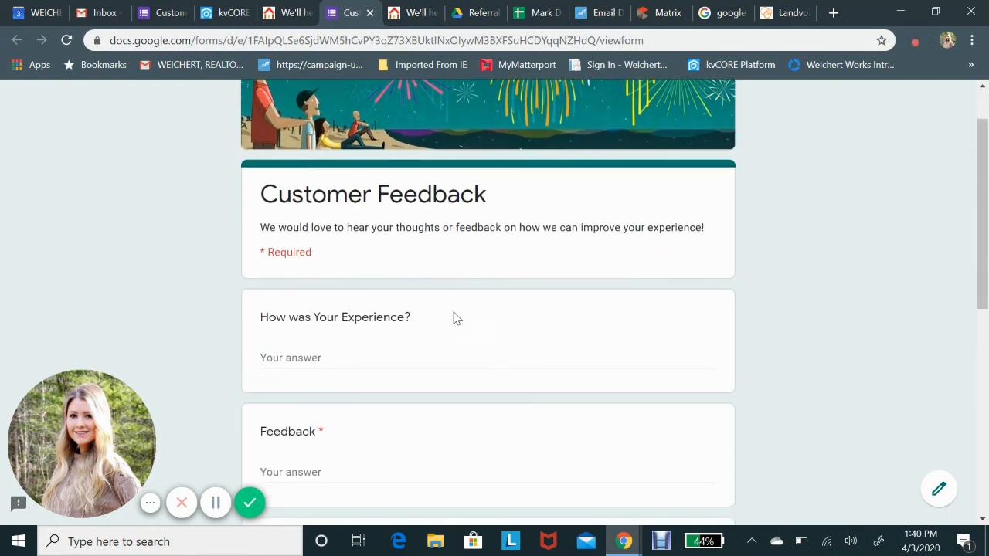
pyautogui.scroll(2, 453, 316)
# Go back to the agent website's home page and check the "Submit Your Feedback" link in its navigation.
pyautogui.click(301, 6)
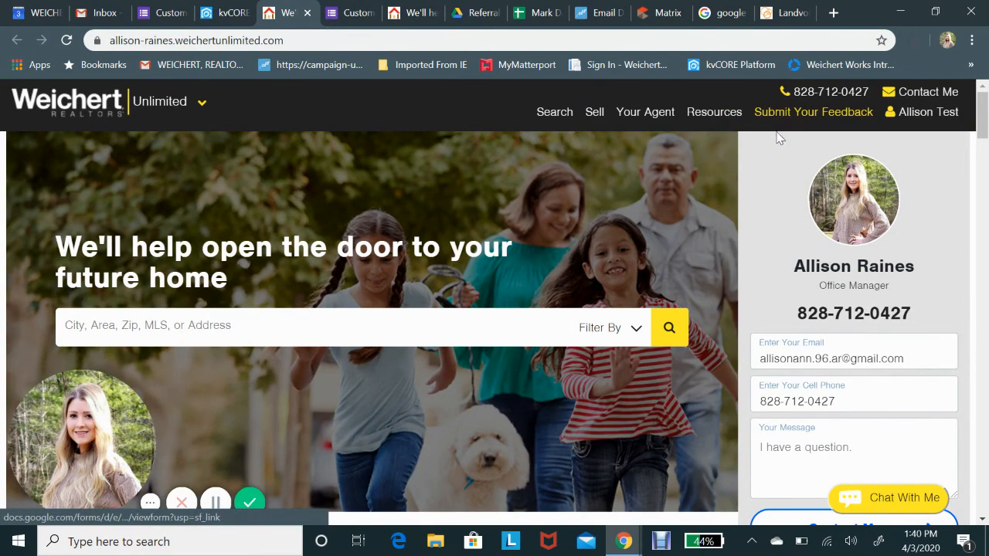
pyautogui.scroll(-1, 702, 287)
pyautogui.scroll(1, 712, 242)
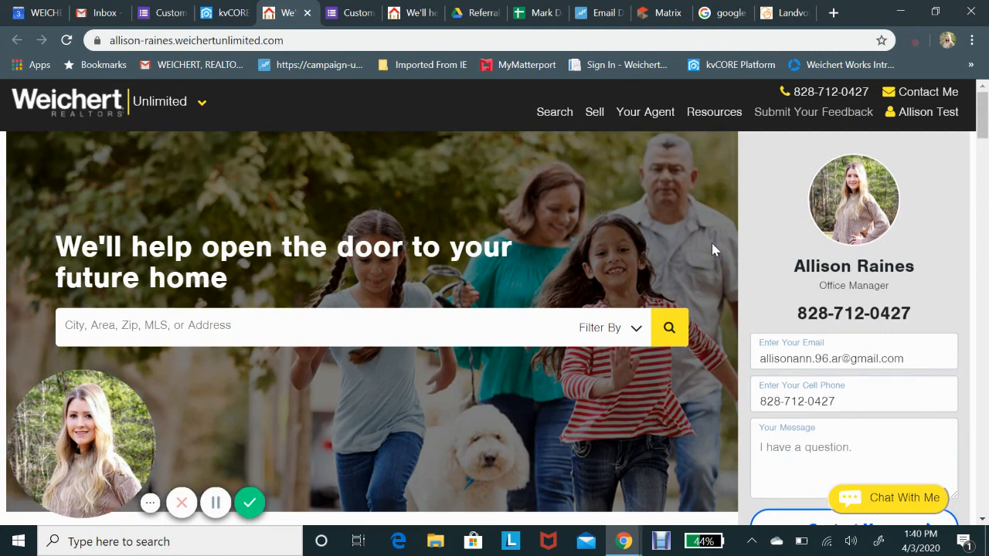
# Switch back to kvCORE and look over the Website Manager's site details, website content, blog posts and embeds.
pyautogui.click(229, 11)
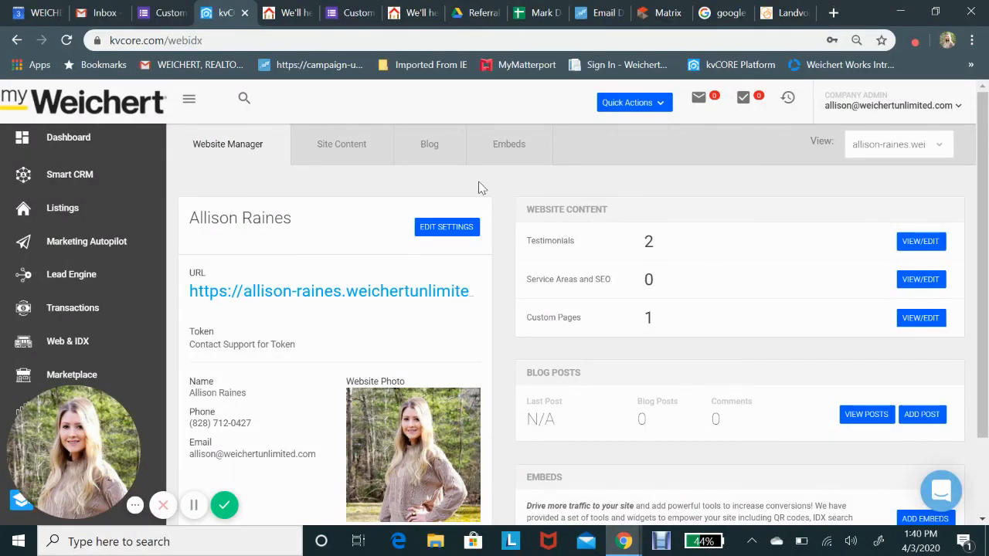
pyautogui.scroll(-2, 372, 249)
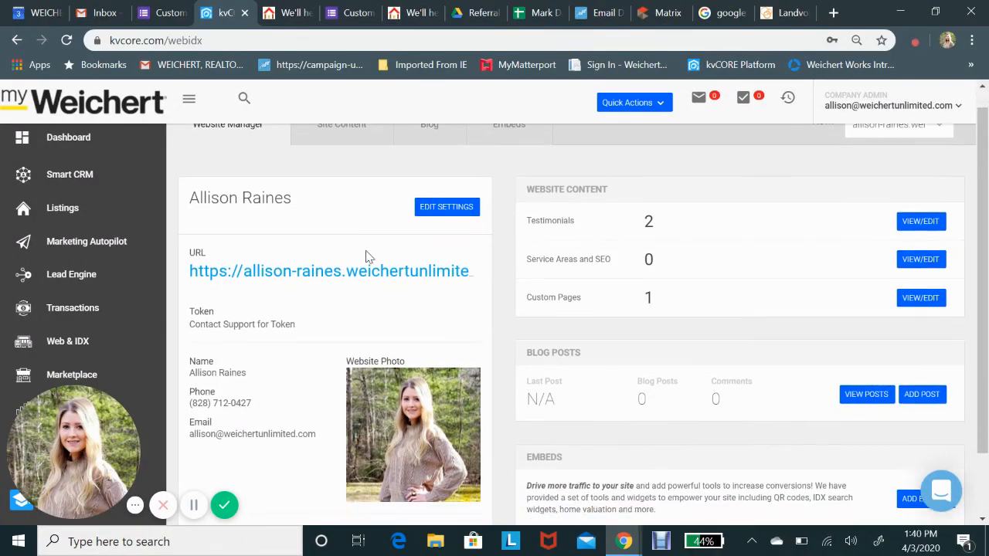
pyautogui.scroll(2, 403, 218)
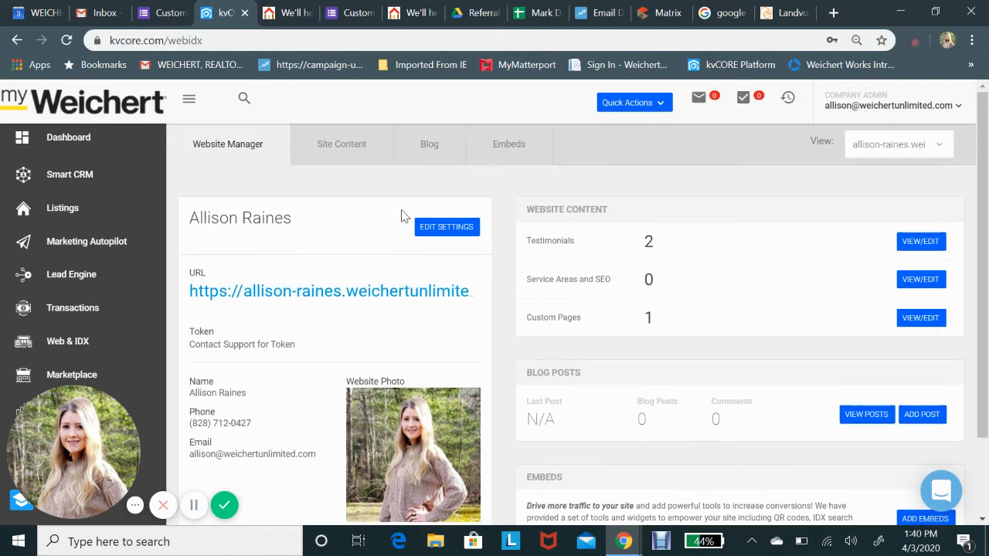
pyautogui.scroll(-3, 328, 278)
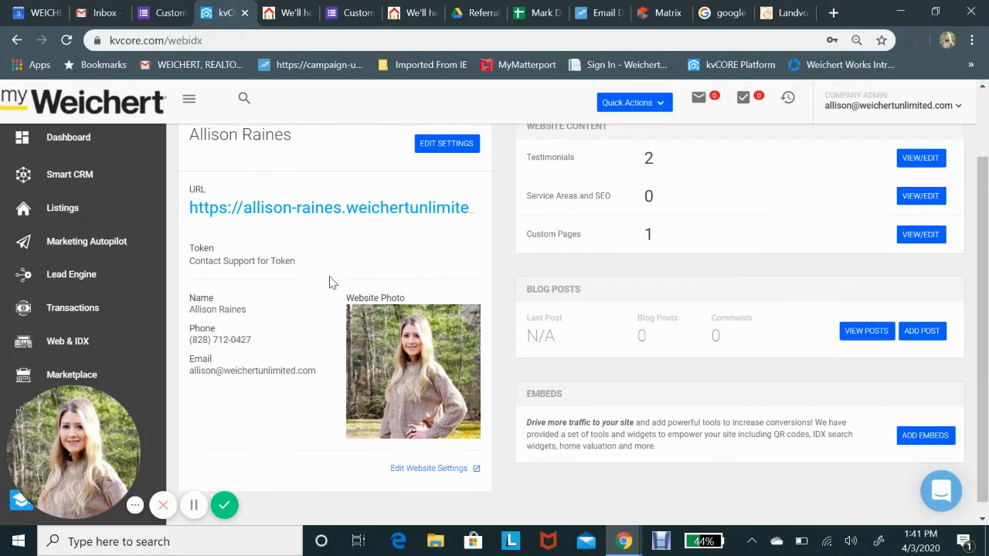